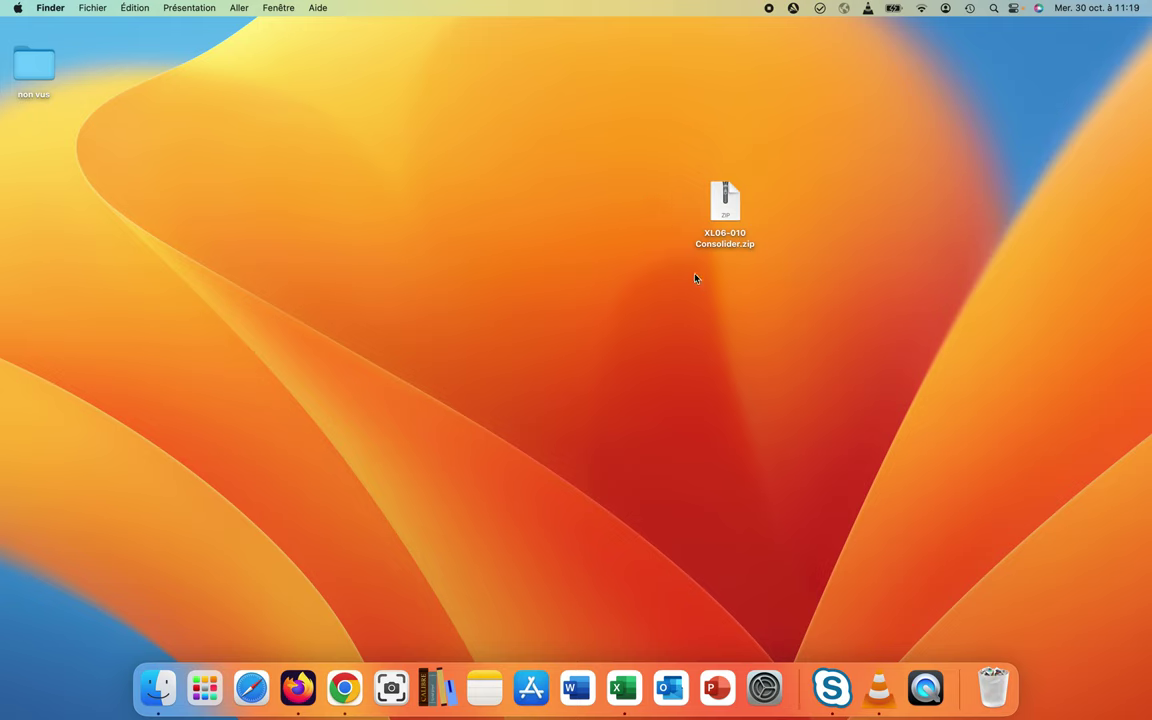
# Extract the XL06-010 Consolider zip and open the resulting folder in Finder
pyautogui.doubleClick(723, 205)
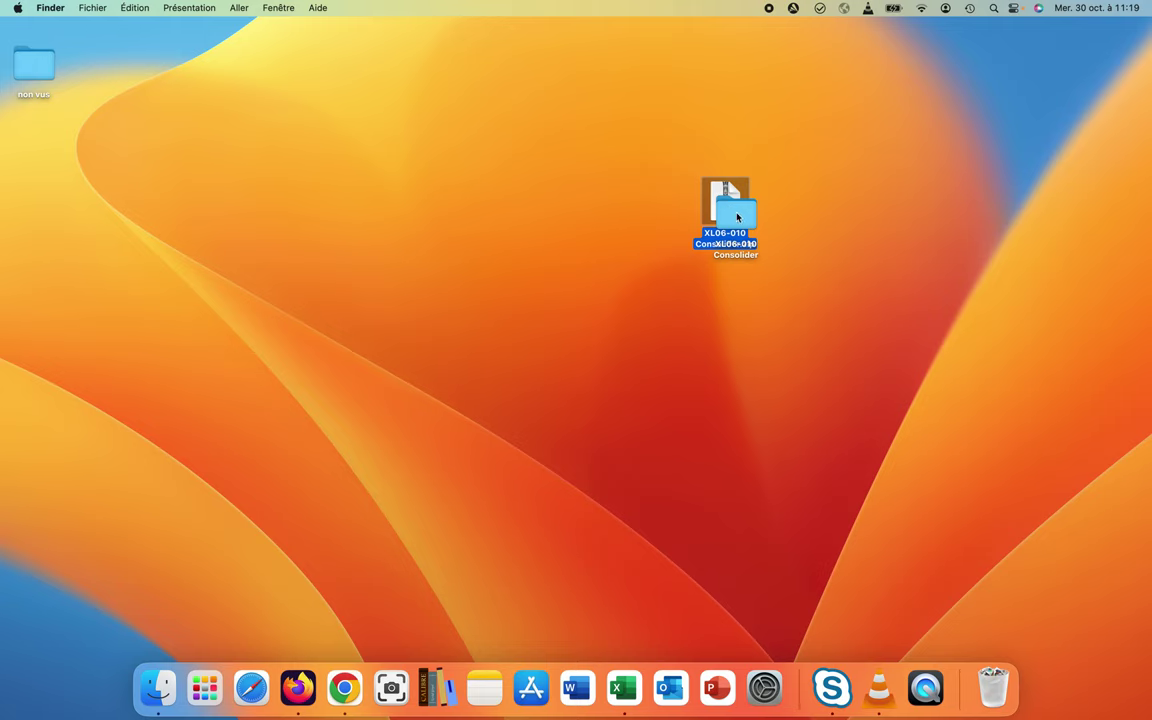
pyautogui.moveTo(737, 219); pyautogui.dragTo(476, 218)
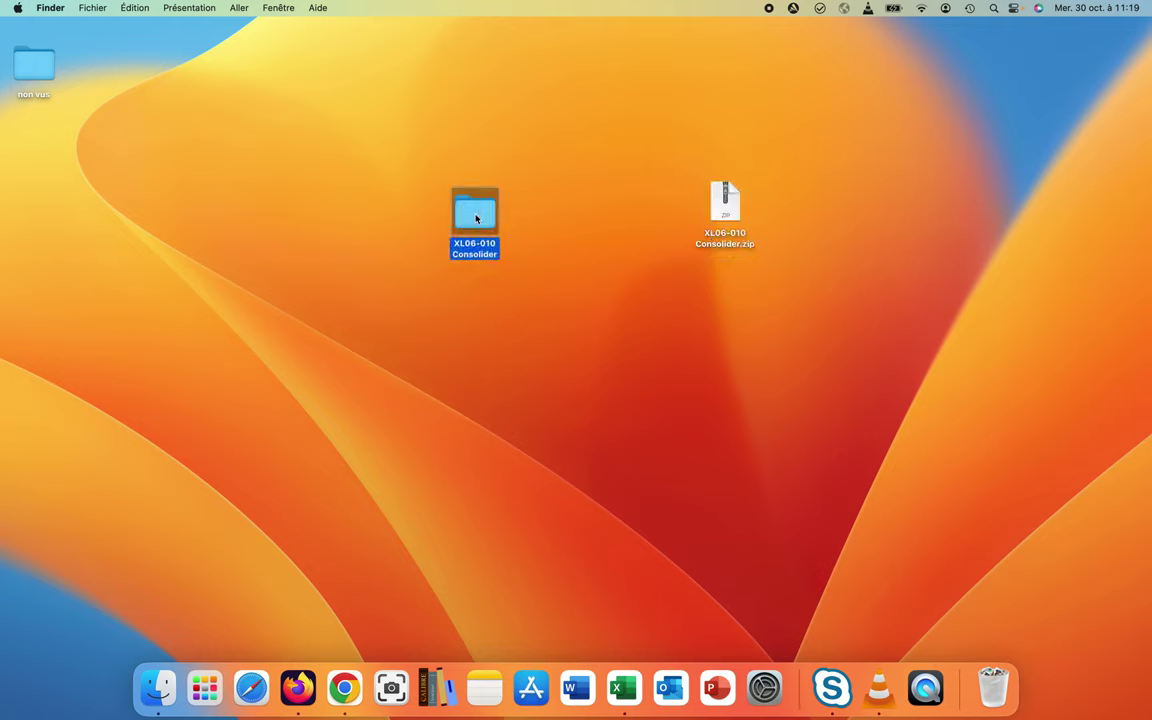
pyautogui.doubleClick(476, 218)
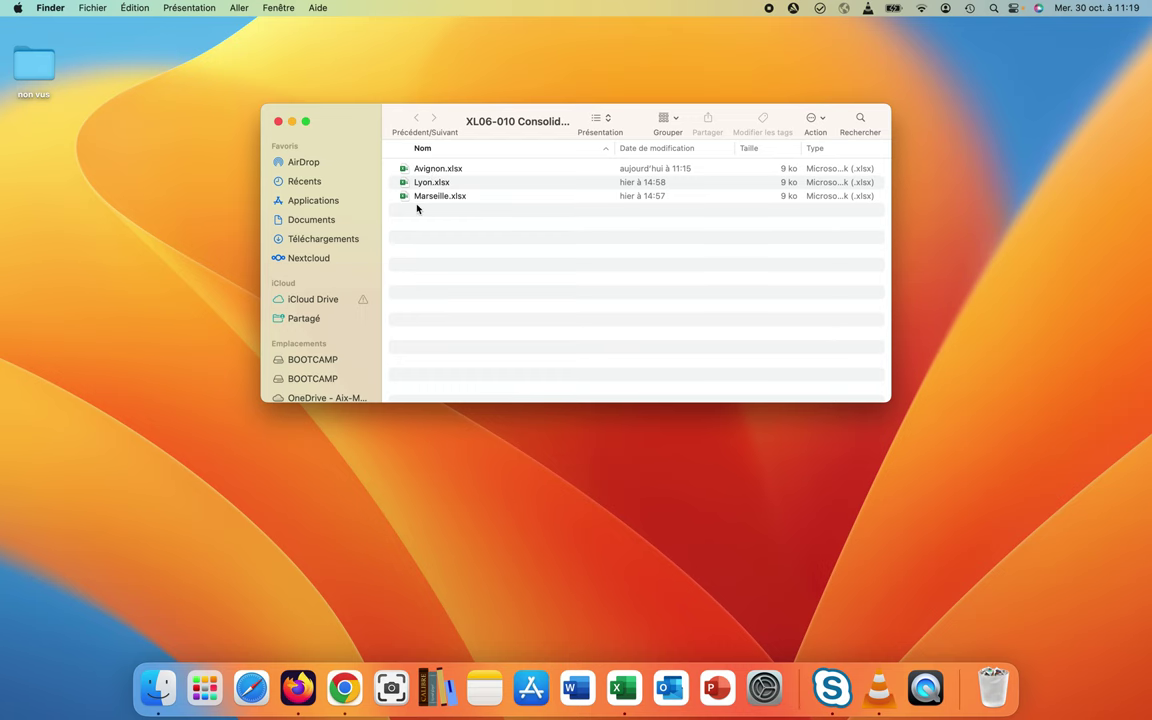
# Open Avignon.xlsx, Lyon.xlsx and Marseille.xlsx in Excel, minimising each window after it opens
pyautogui.doubleClick(425, 170)
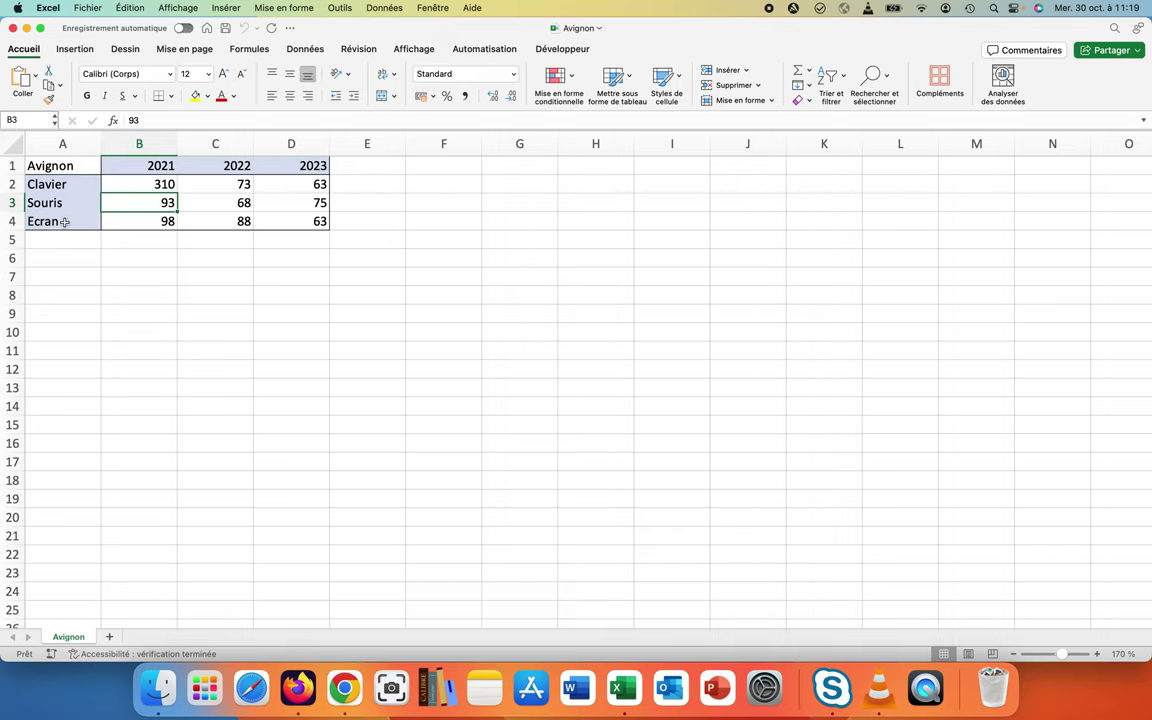
pyautogui.click(26, 28)
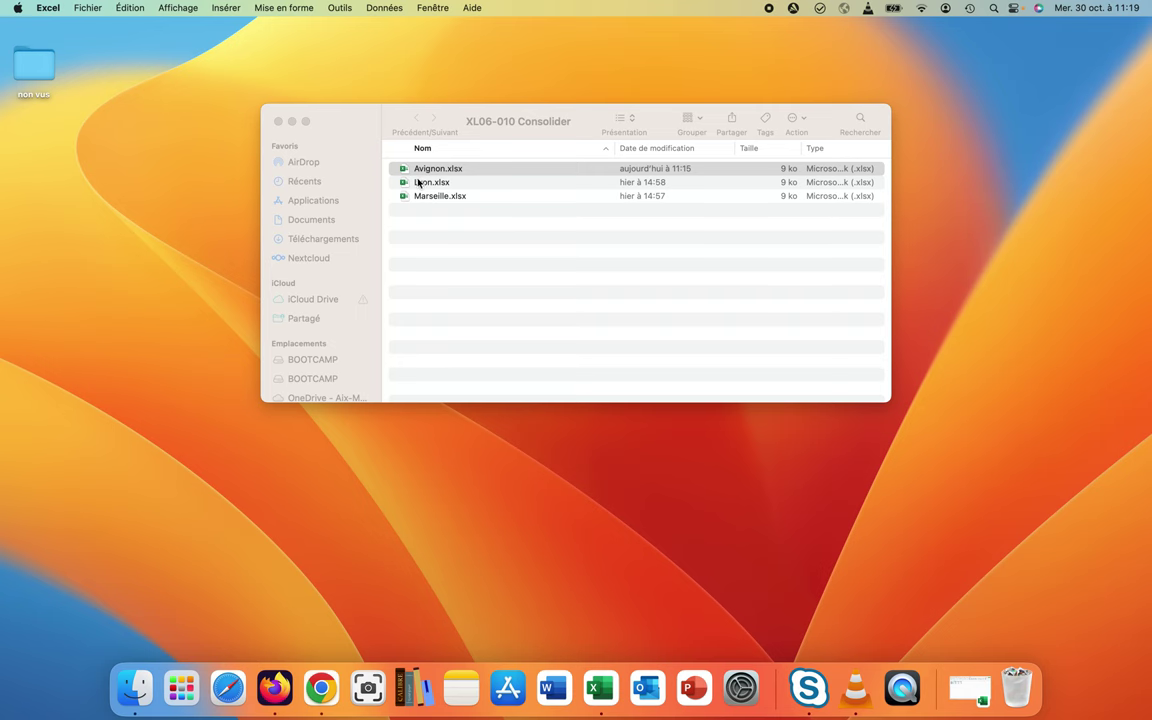
pyautogui.click(421, 184)
pyautogui.doubleClick(421, 184)
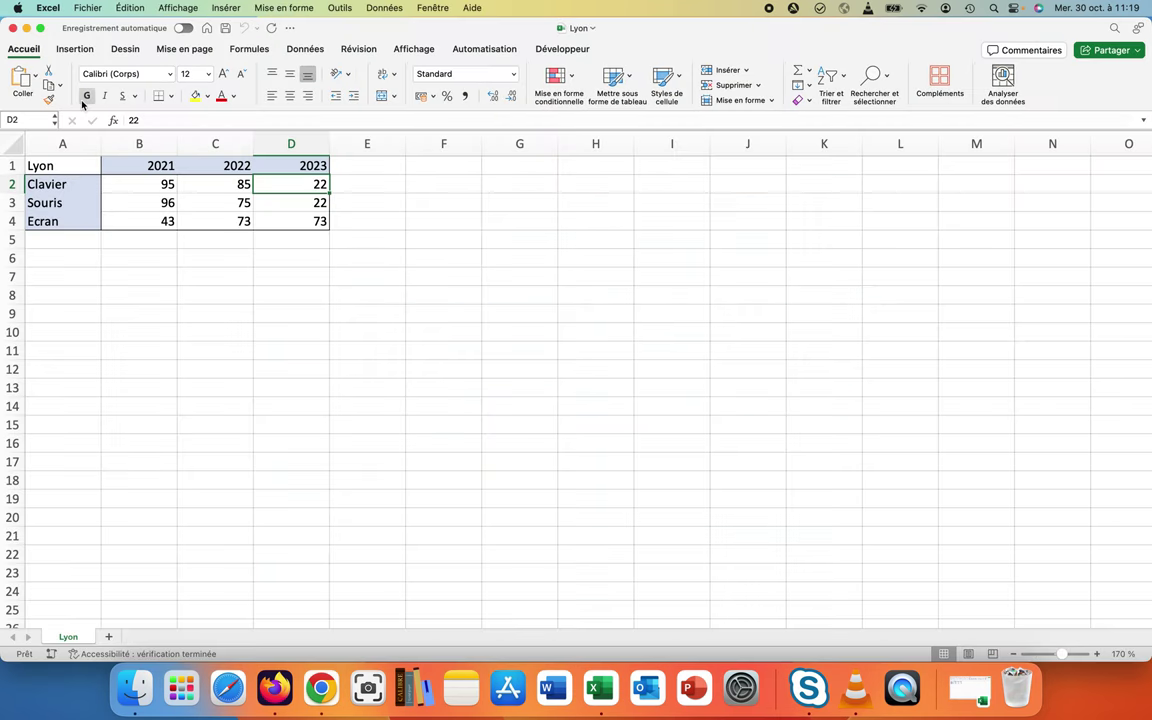
pyautogui.click(27, 29)
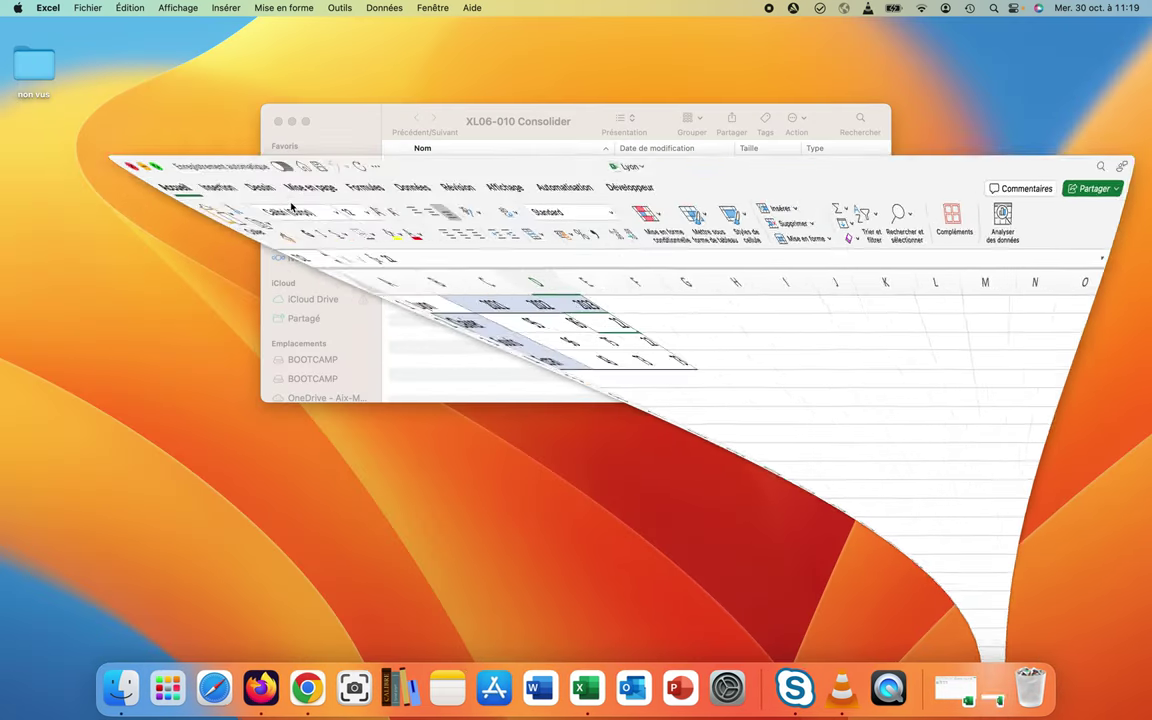
pyautogui.doubleClick(420, 196)
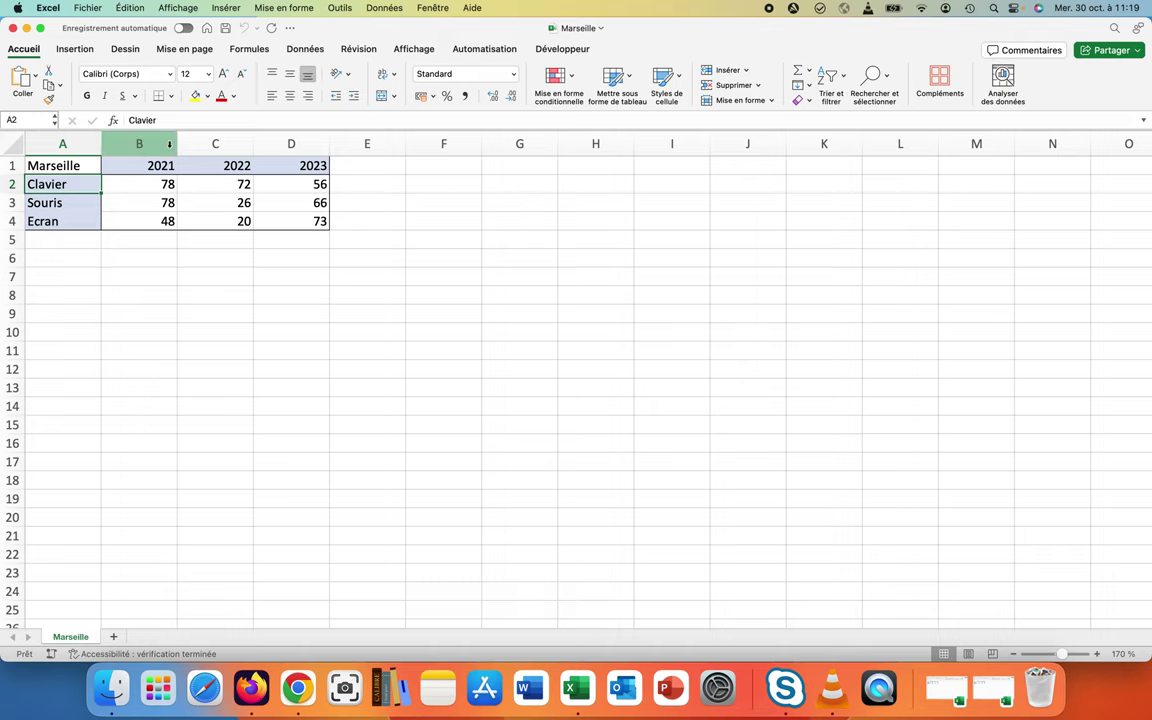
pyautogui.click(27, 29)
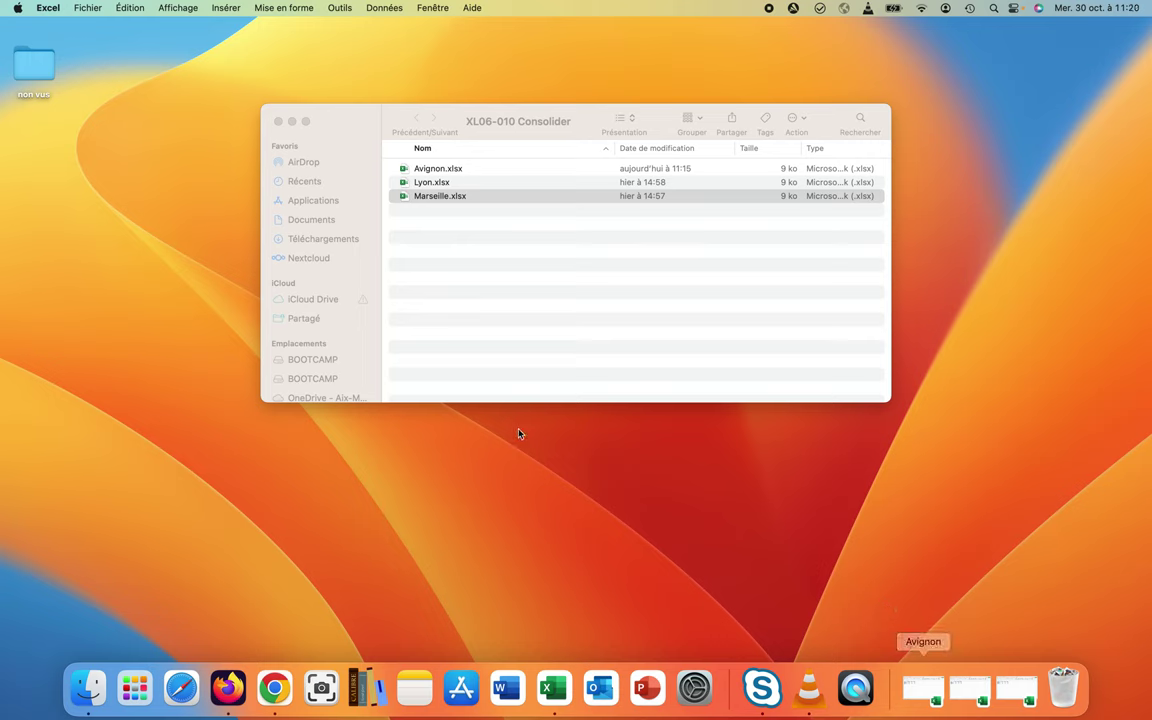
# Create a new blank workbook via Fichier > Nouveau and rename its Feuil1 sheet to Groupe
pyautogui.click(97, 12)
pyautogui.click(94, 30)
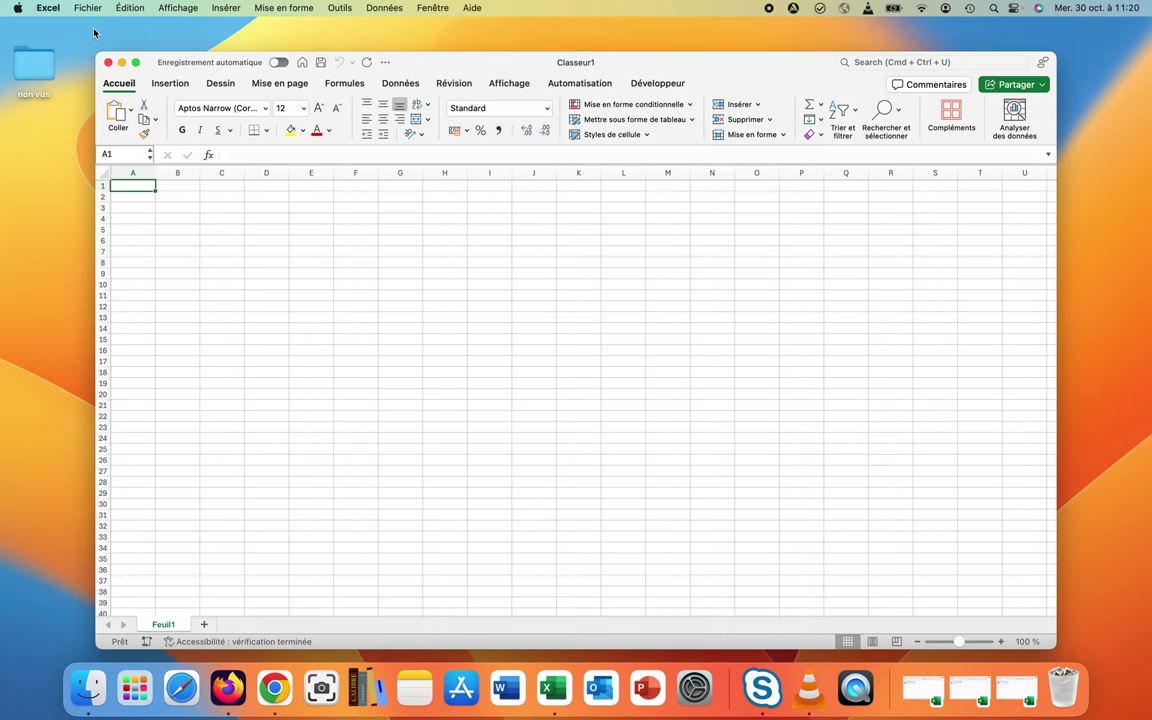
pyautogui.click(165, 624)
pyautogui.doubleClick(165, 624)
pyautogui.write('Groupe')
pyautogui.press('Return')
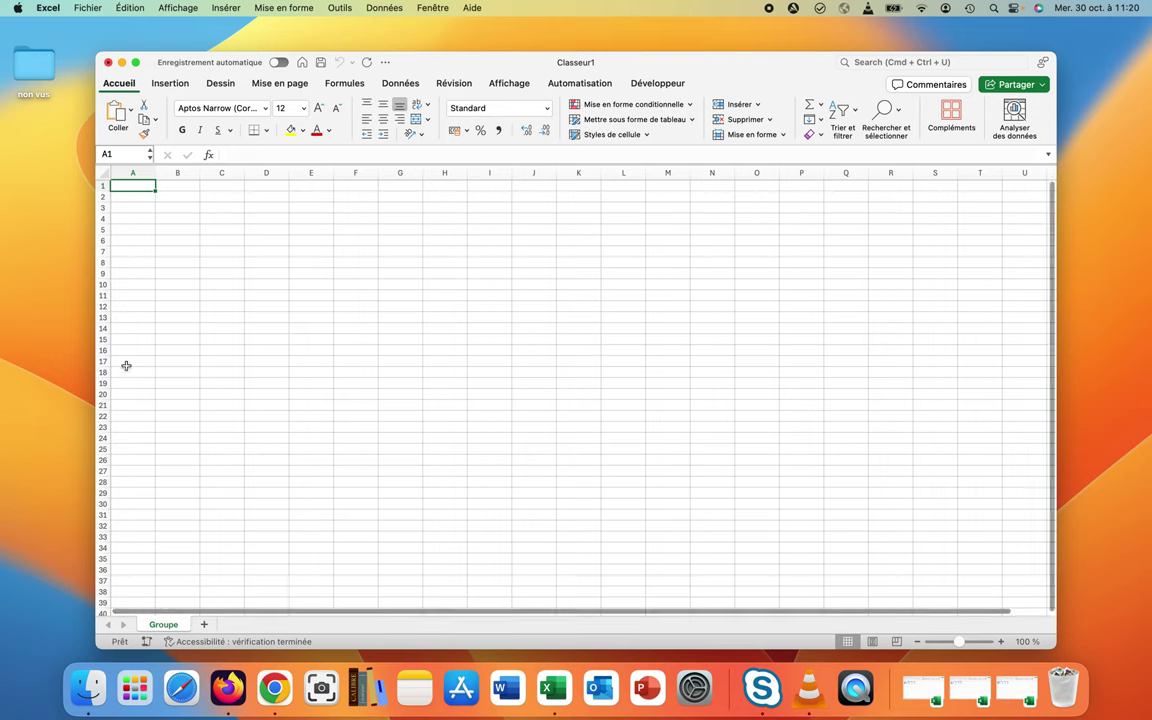
pyautogui.click(50, 7)
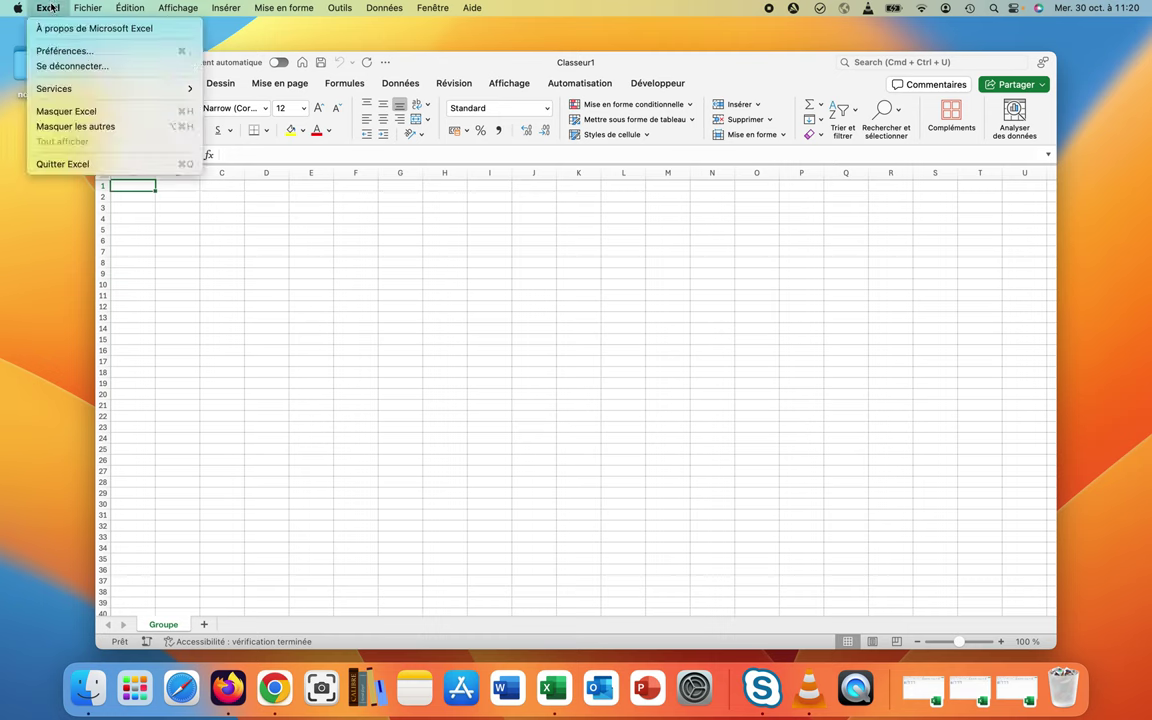
# Save the new workbook on the desktop (Bureau) as groupe.xlsx
pyautogui.moveTo(73, 10)
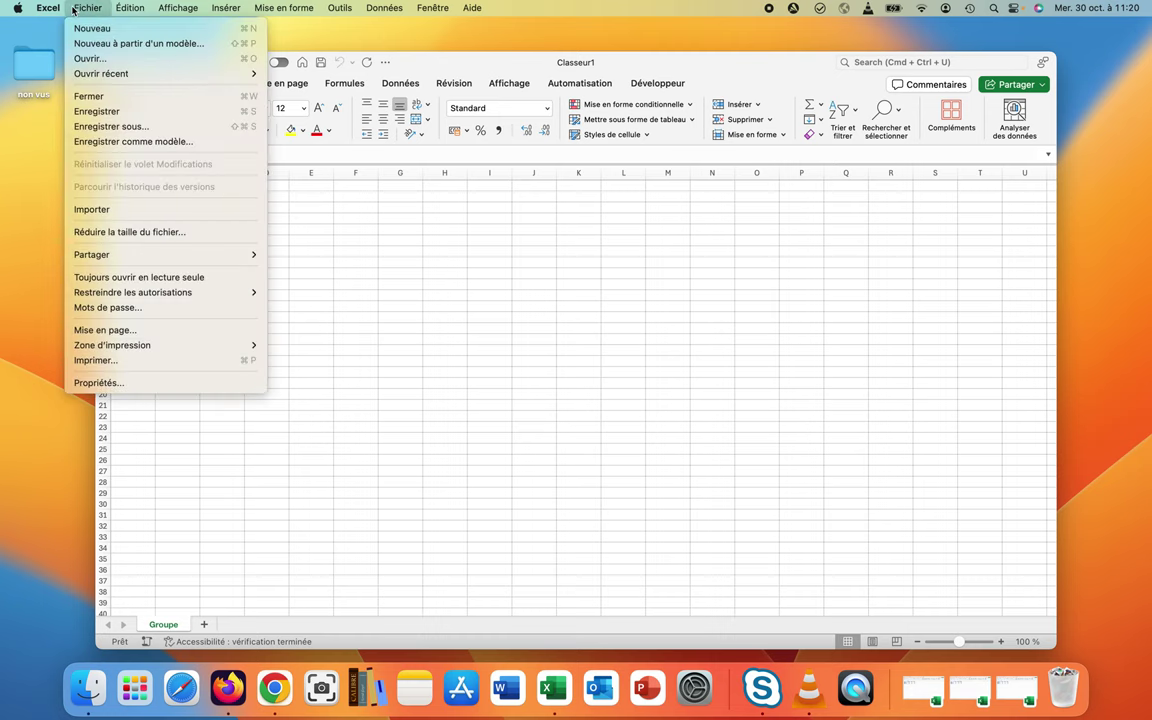
pyautogui.click(84, 125)
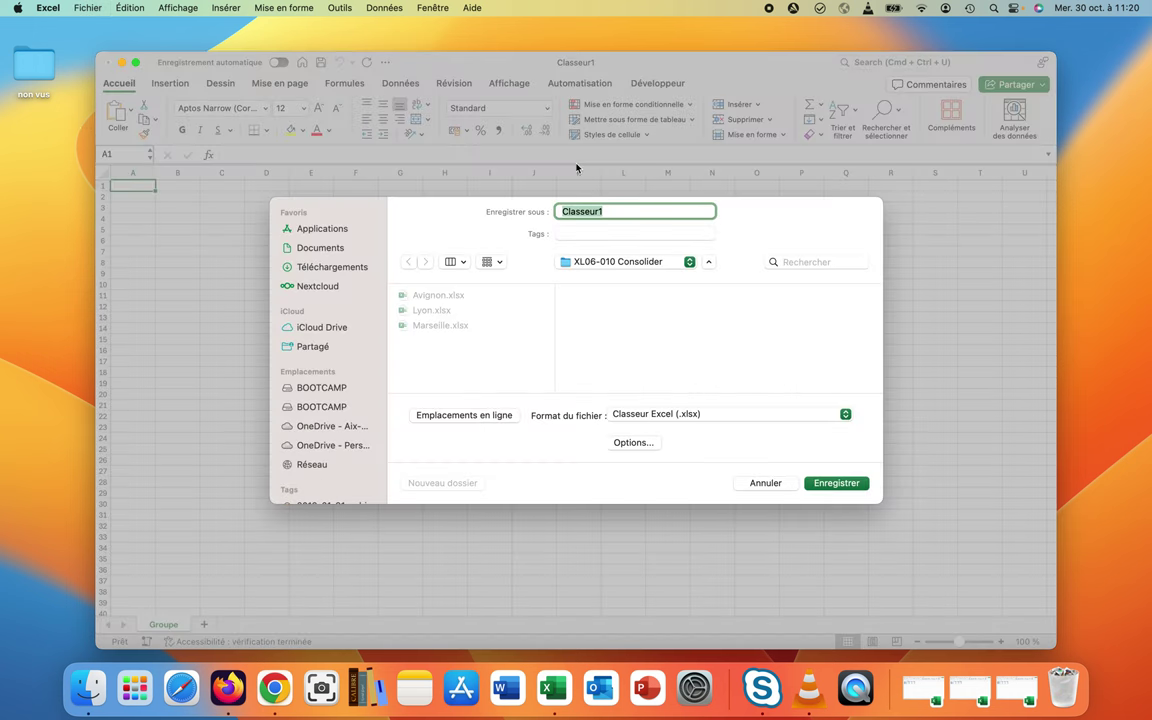
pyautogui.click(648, 262)
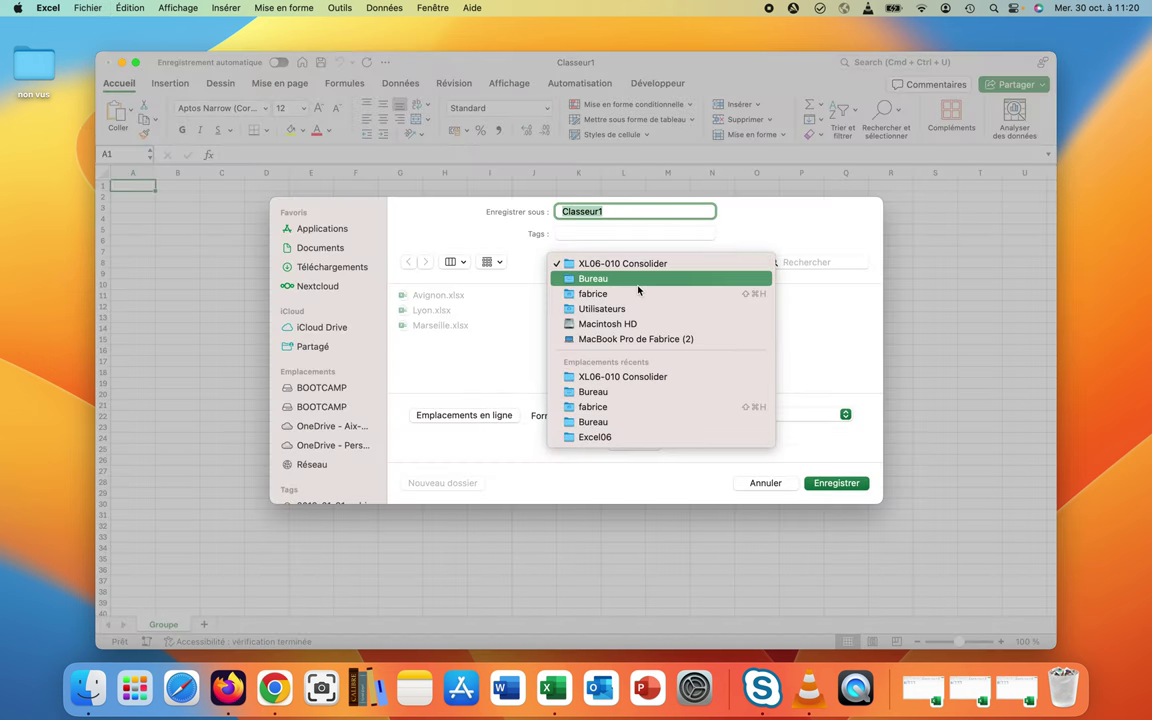
pyautogui.click(638, 289)
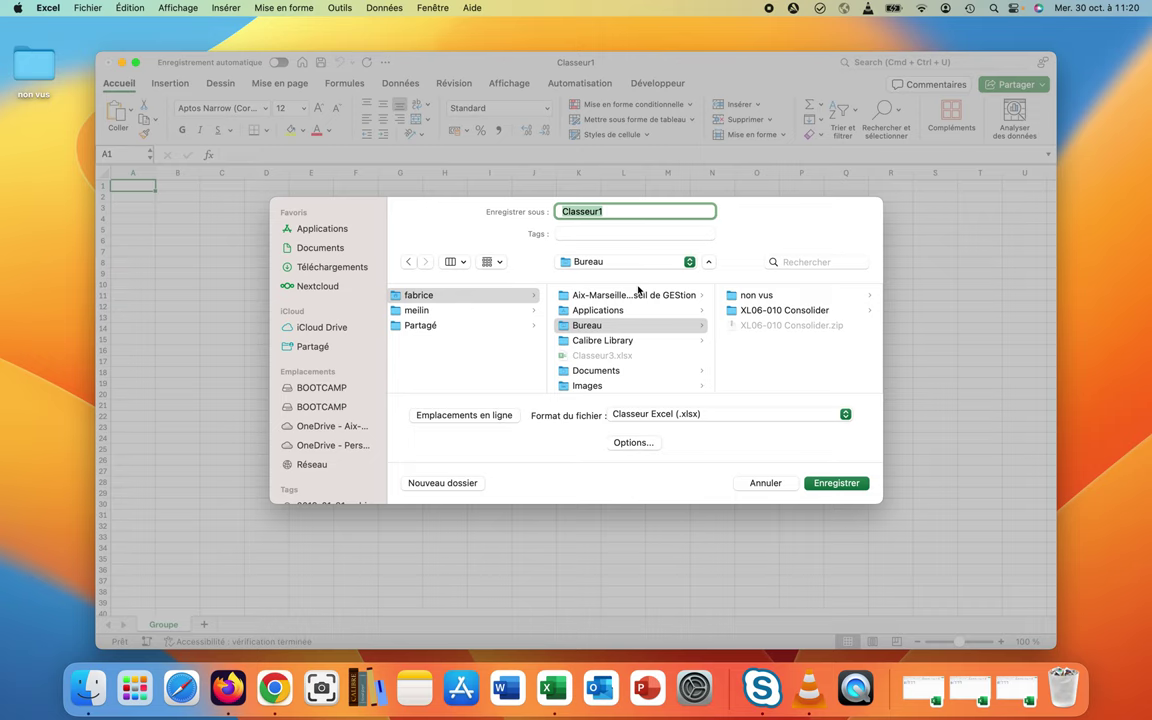
pyautogui.write('groupe')
pyautogui.click(825, 486)
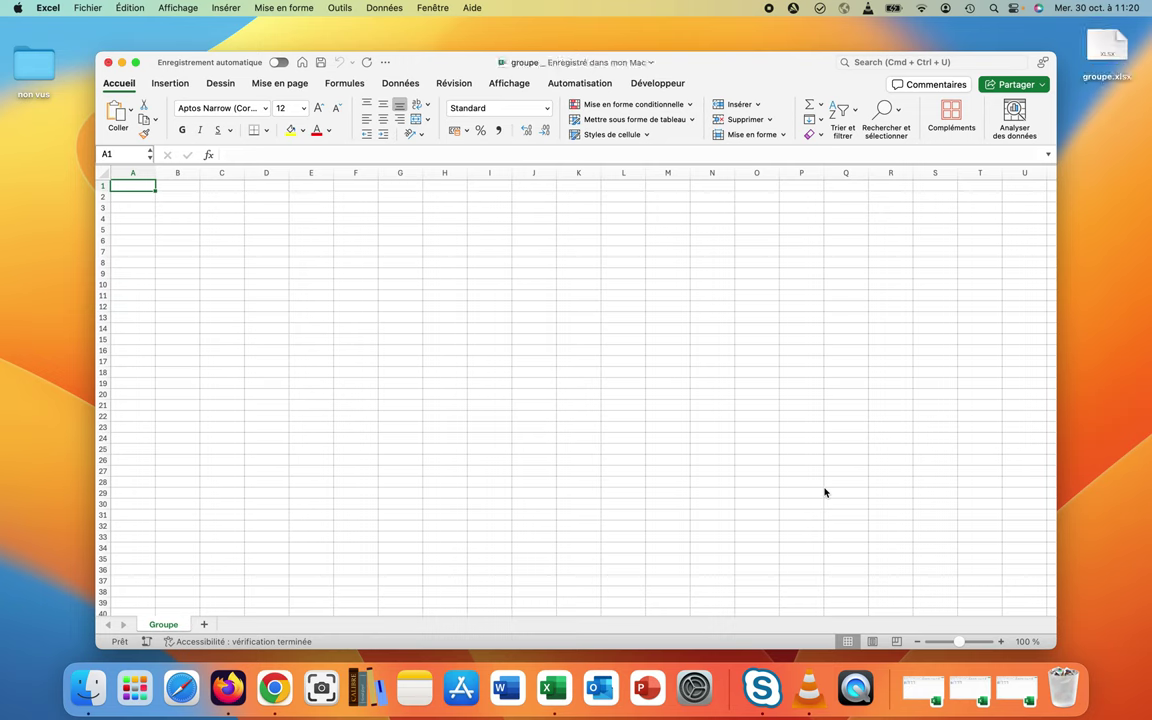
pyautogui.click(398, 85)
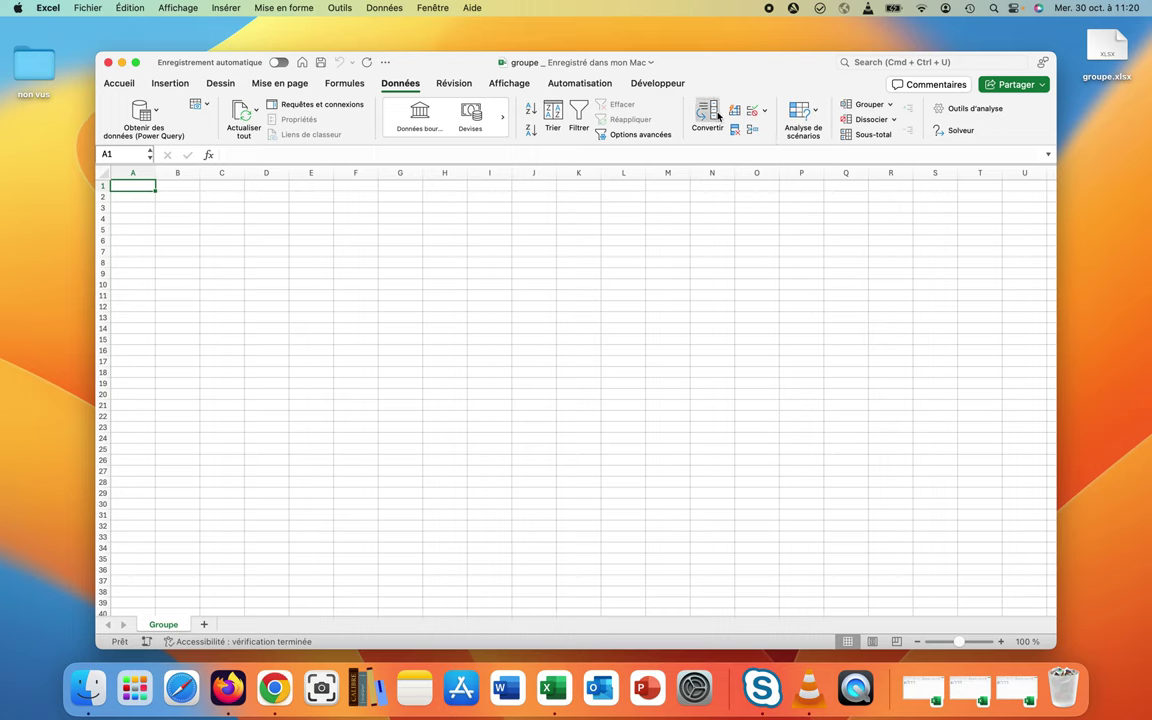
# Open the Consolider dialog from the Données tab, with Somme as the function
pyautogui.click(752, 131)
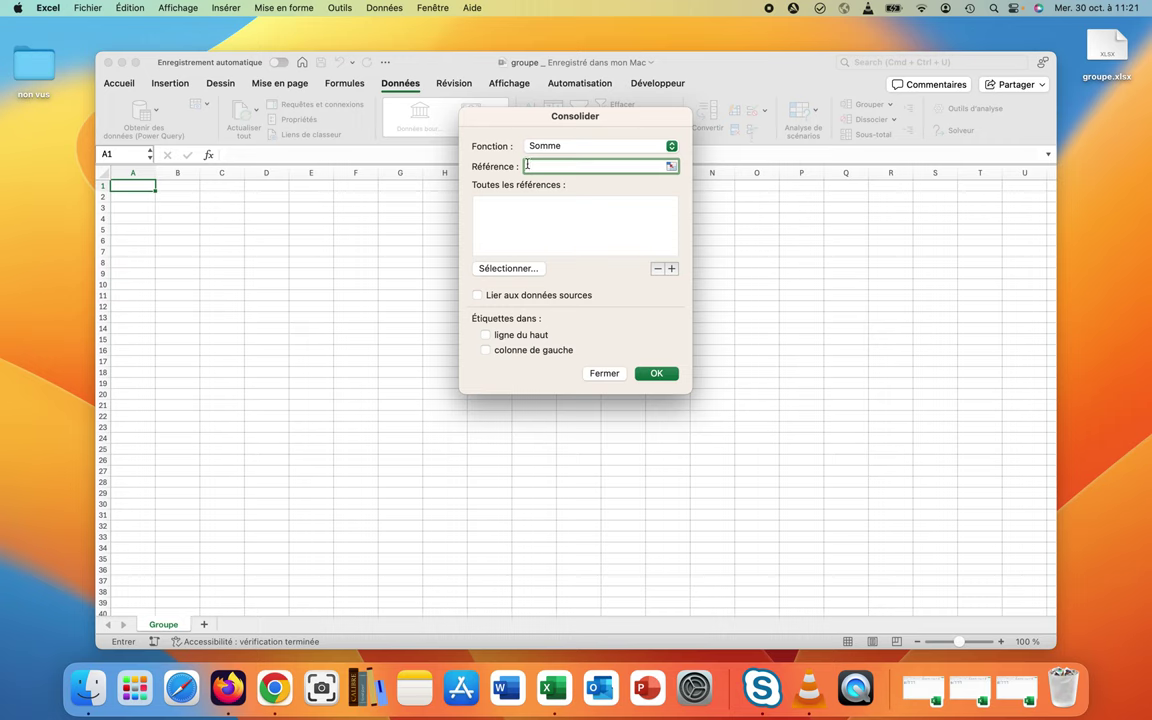
# Pick the Avignon workbook's range A1:D4 as the first consolidation reference
pyautogui.click(671, 167)
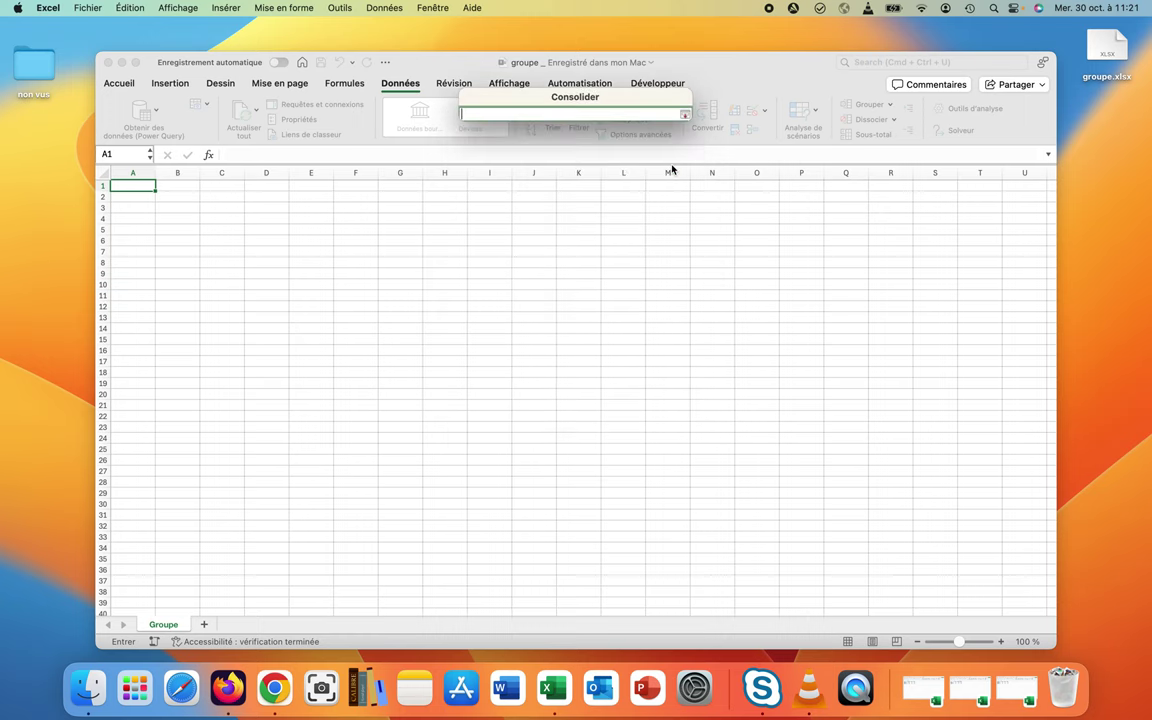
pyautogui.click(935, 688)
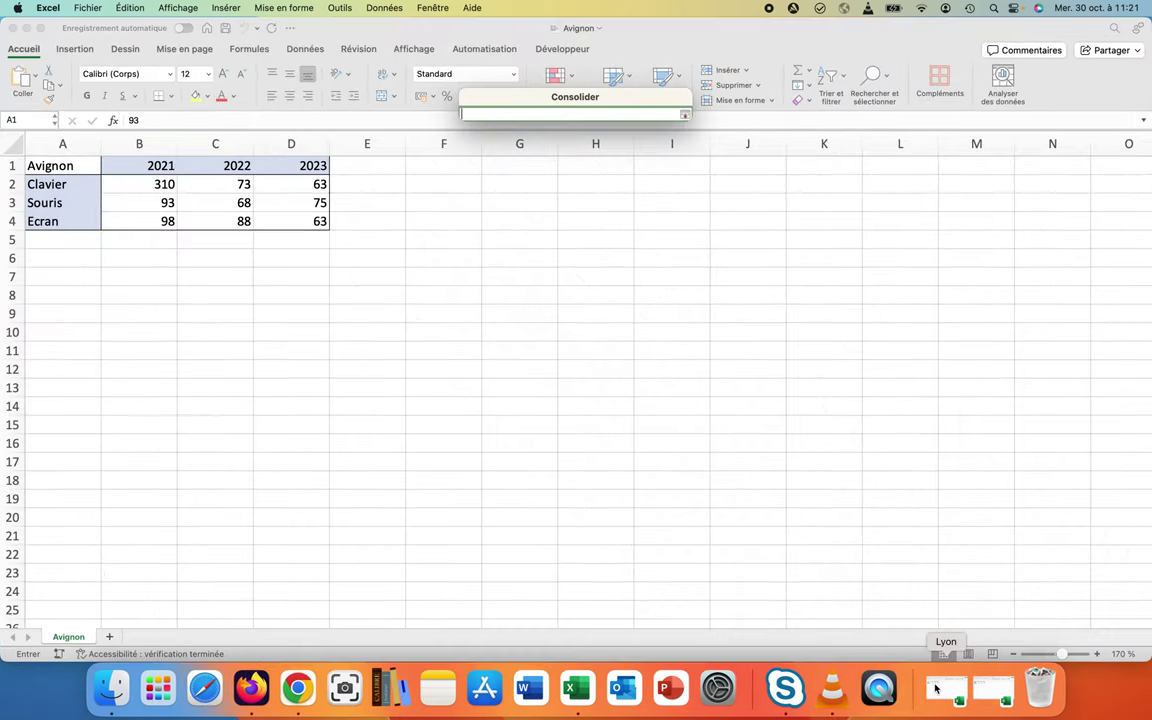
pyautogui.moveTo(65, 166); pyautogui.dragTo(277, 223)
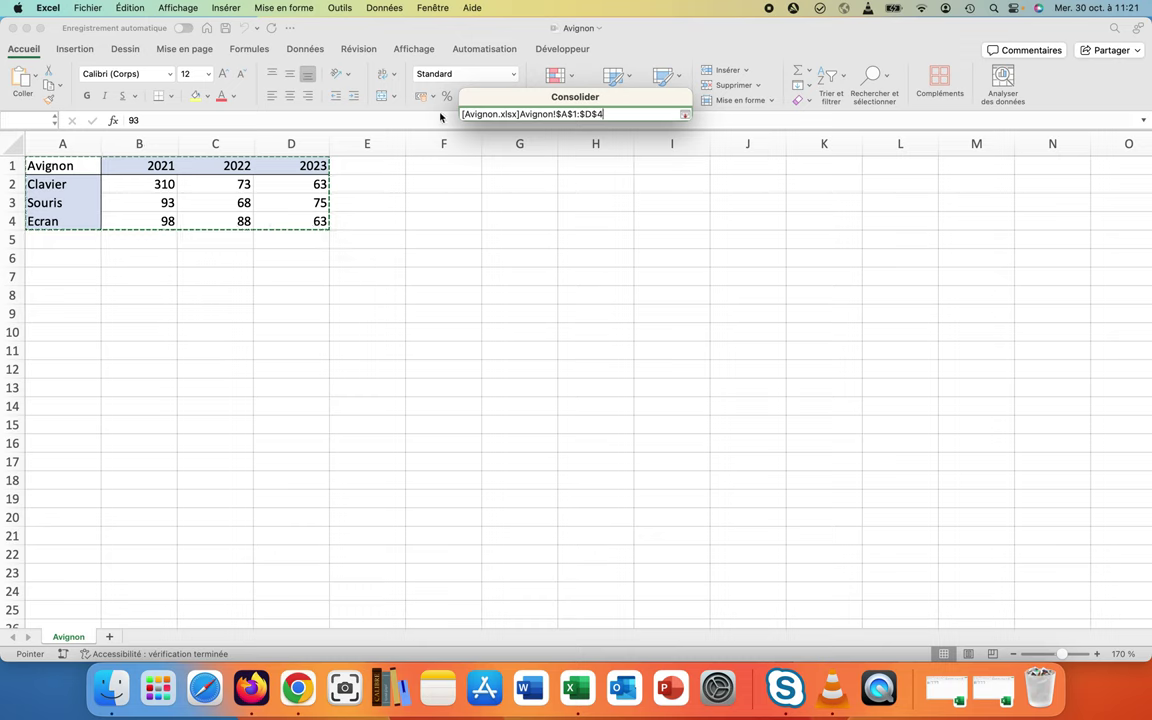
pyautogui.click(685, 117)
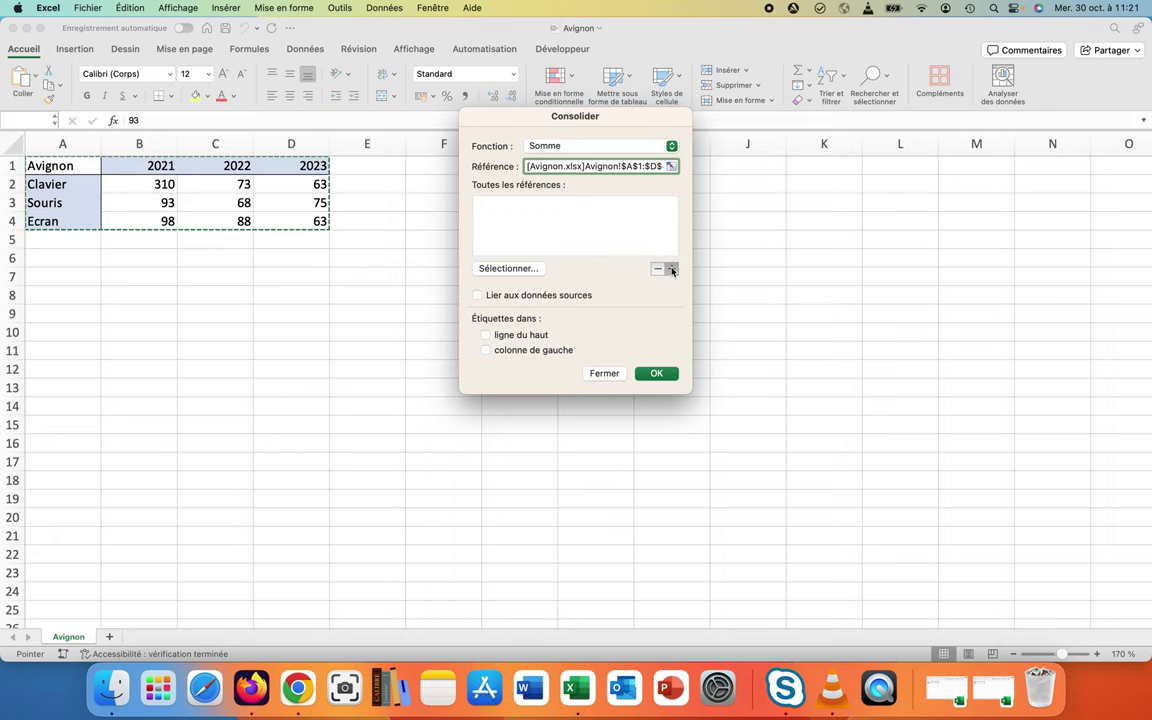
pyautogui.click(672, 269)
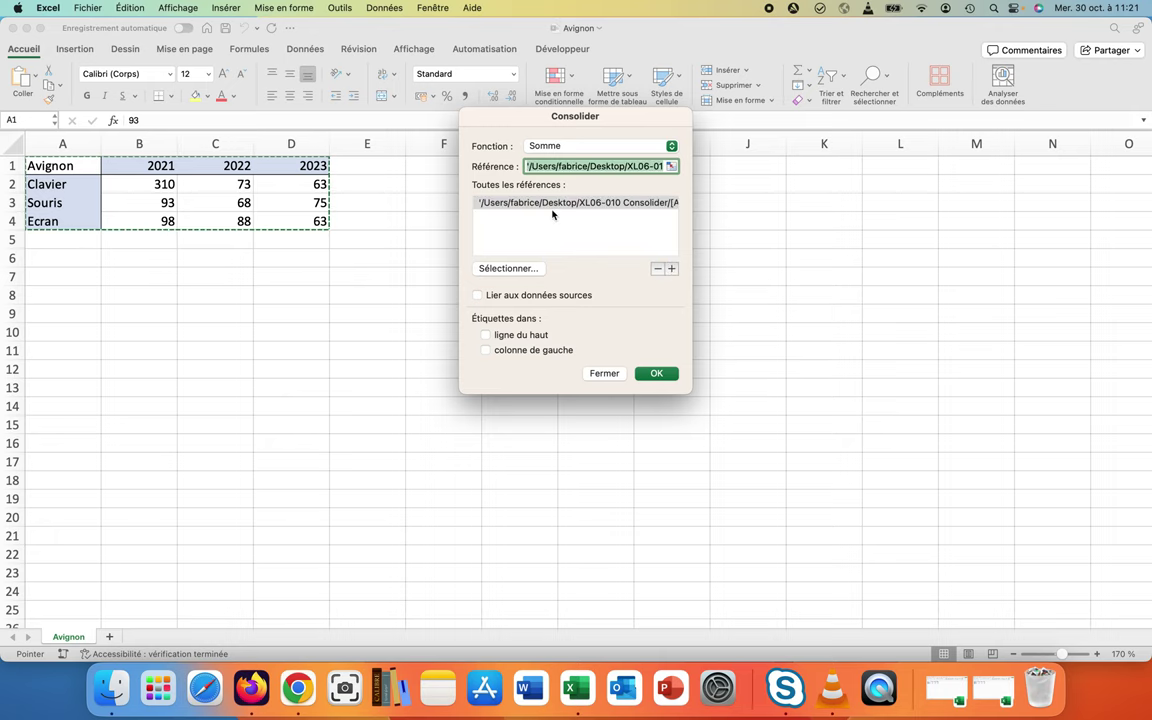
# Add Lyon's A1:D4 sales table to the consolidation reference list
pyautogui.click(950, 689)
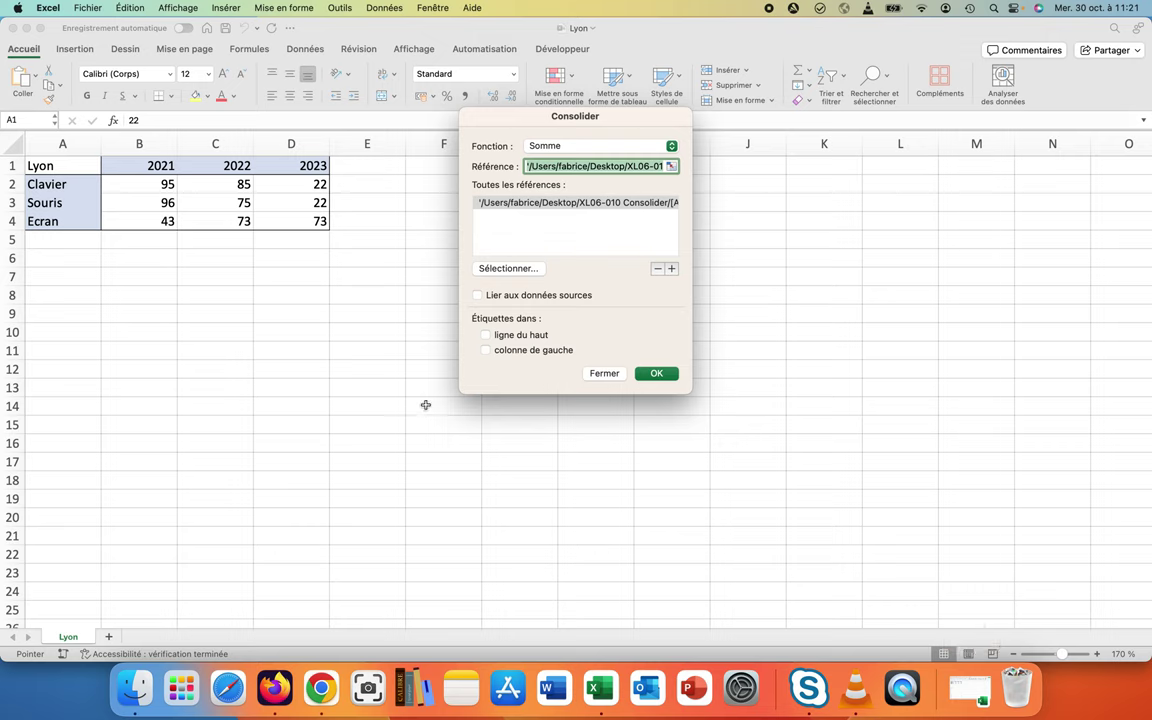
pyautogui.moveTo(41, 162); pyautogui.dragTo(276, 220)
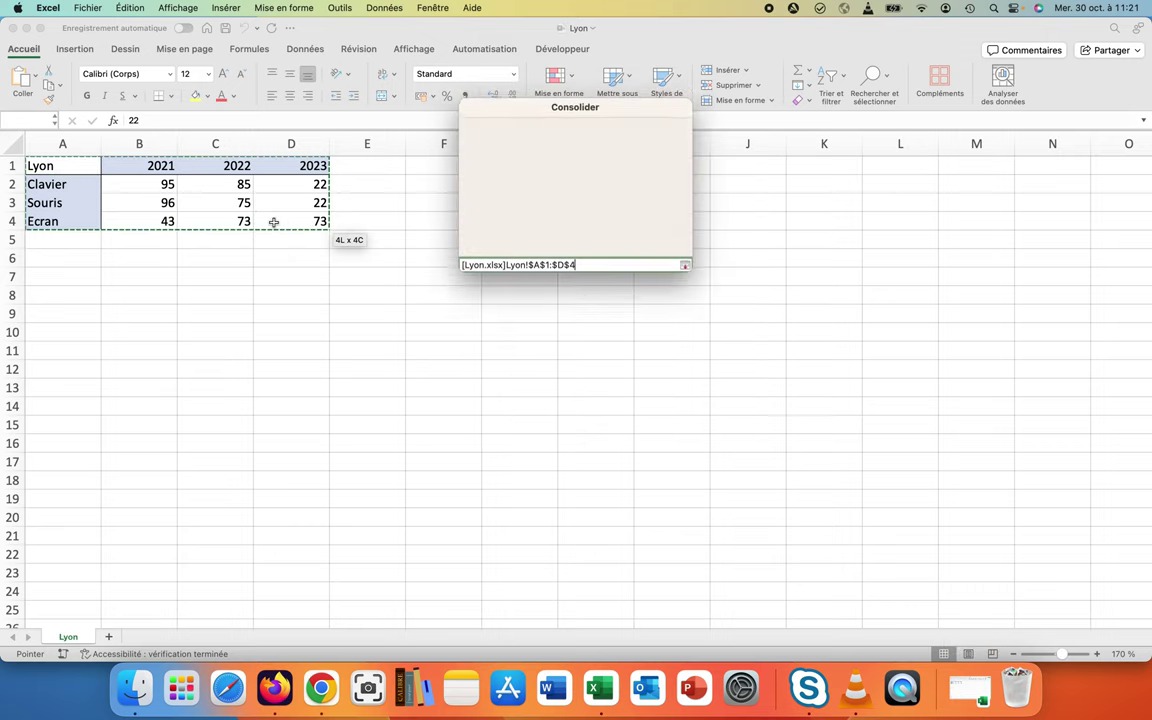
pyautogui.click(671, 268)
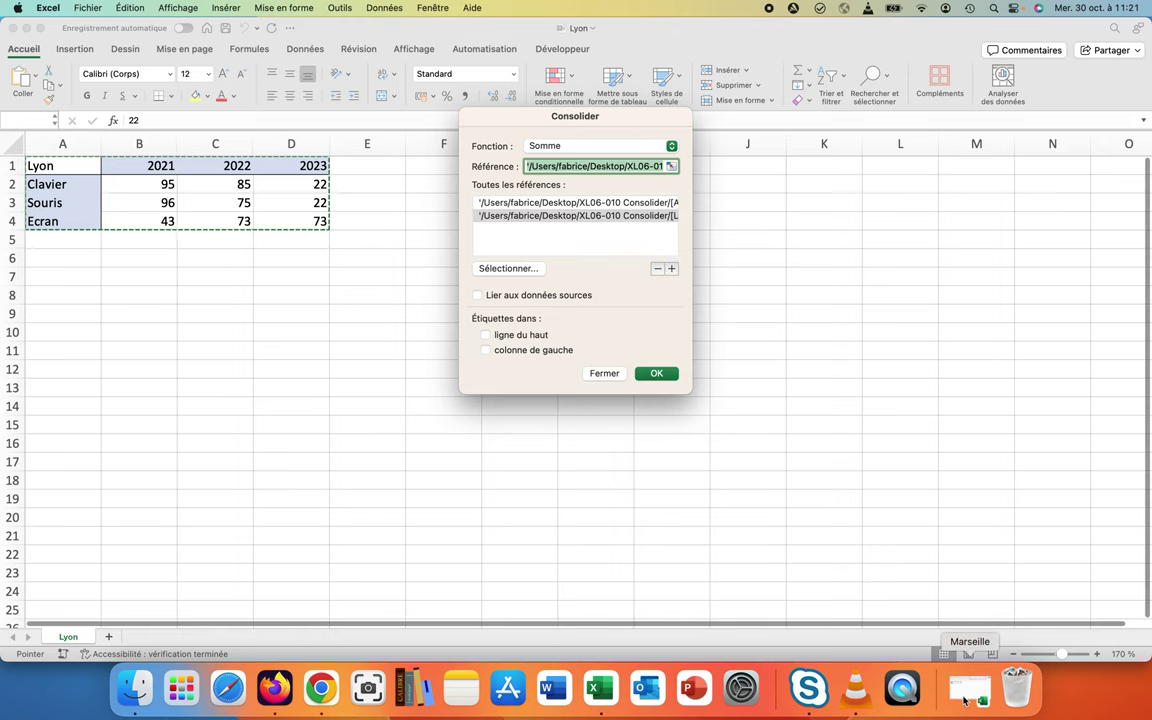
# Select Marseille's A1:D4 sales table as the next reference
pyautogui.click(966, 688)
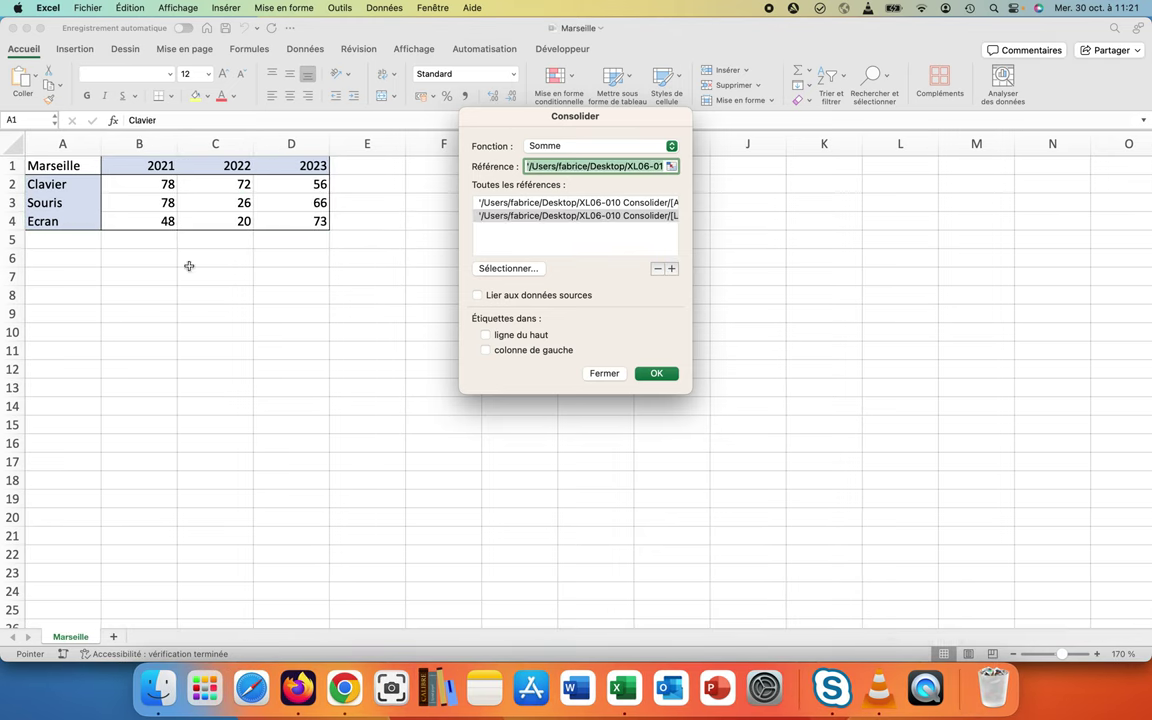
pyautogui.moveTo(80, 177); pyautogui.dragTo(235, 216)
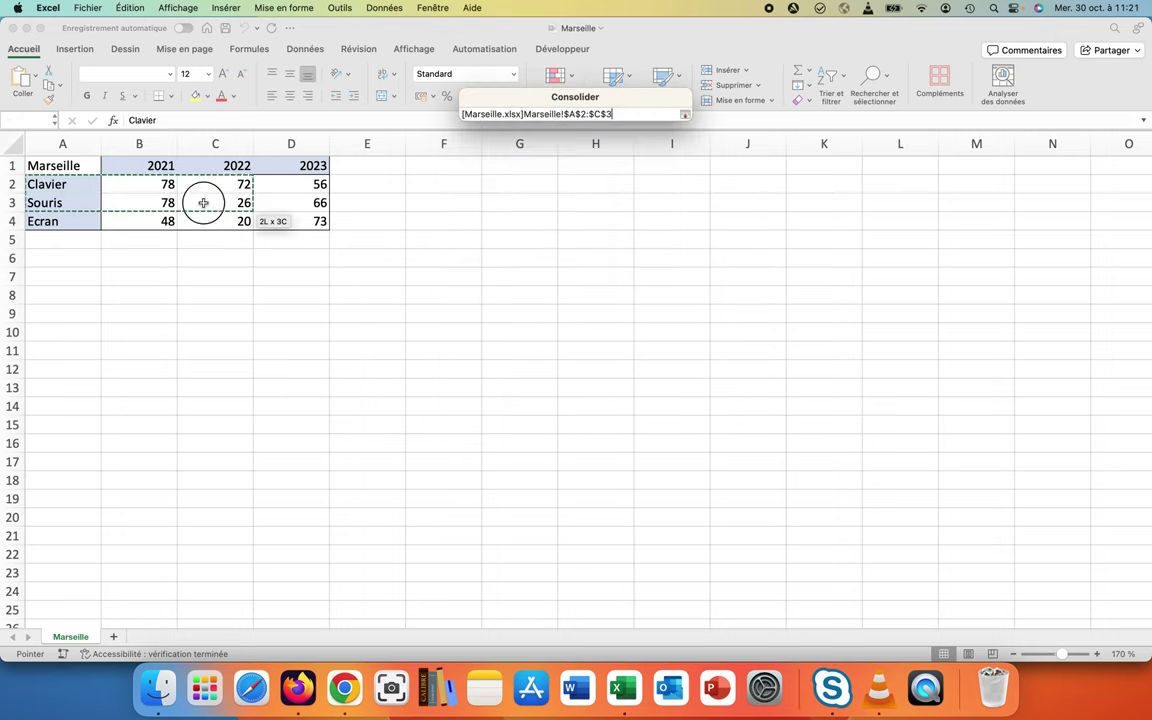
pyautogui.moveTo(84, 168); pyautogui.dragTo(230, 212)
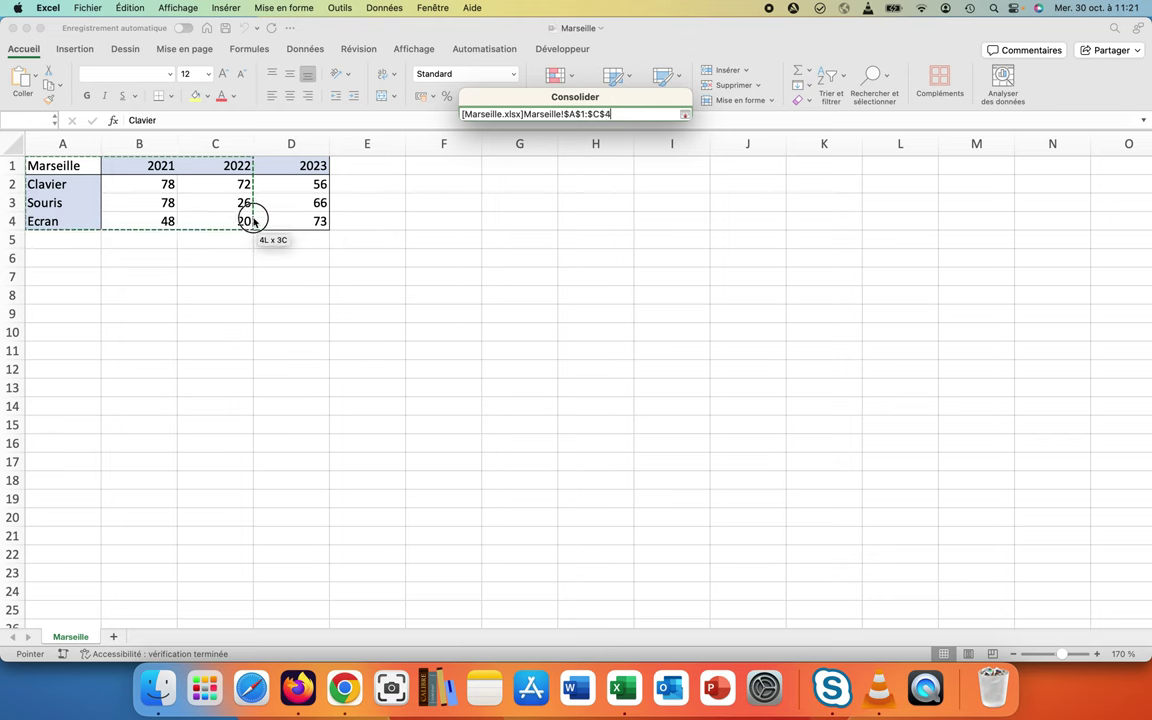
pyautogui.moveTo(230, 212); pyautogui.dragTo(257, 219)
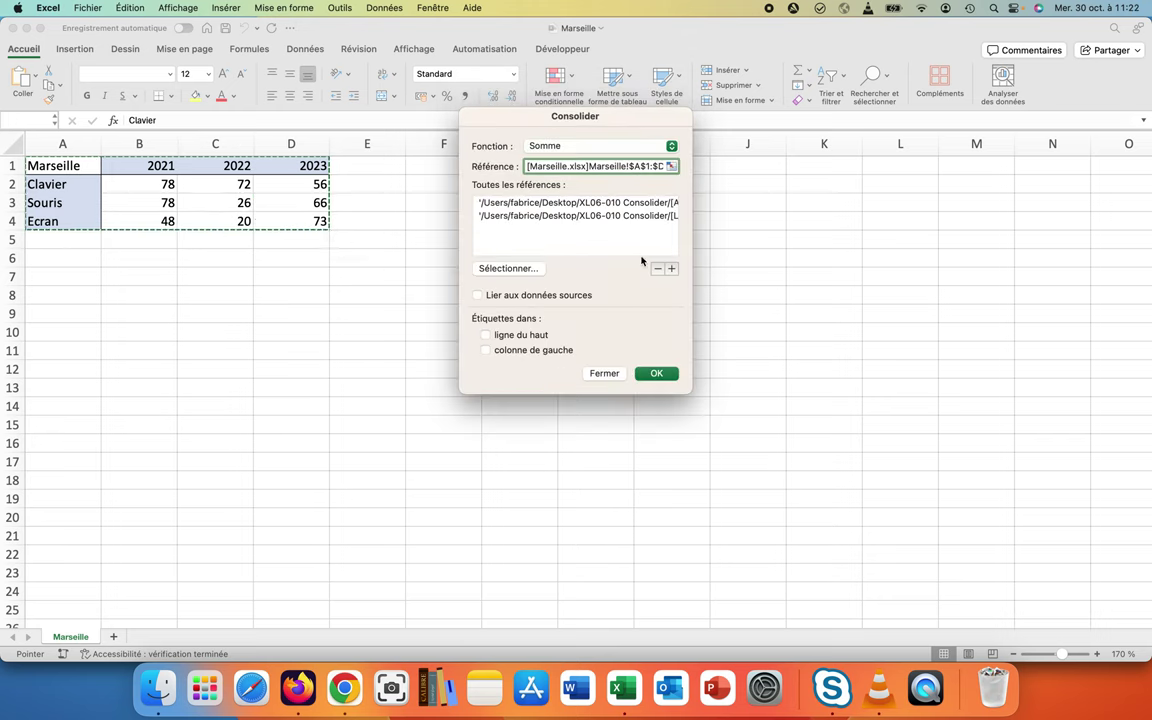
# Add the Marseille range and consolidate, linked to sources, with top-row and left-column labels
pyautogui.click(672, 269)
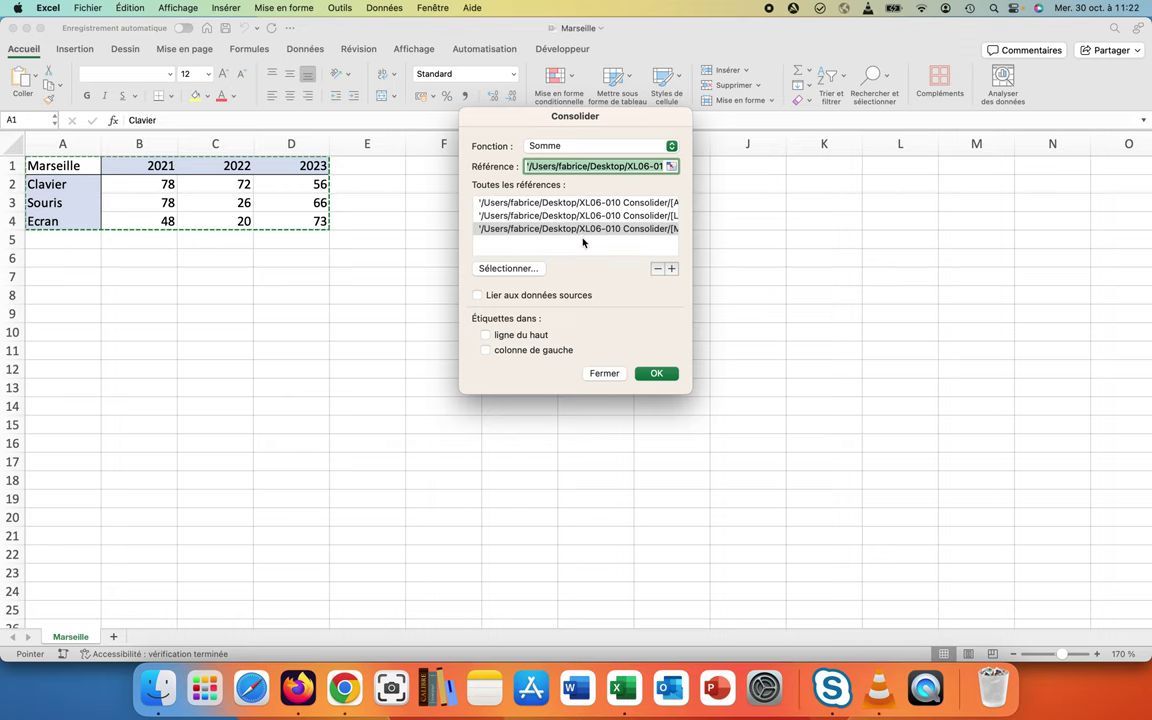
pyautogui.click(478, 297)
pyautogui.moveTo(123, 218); pyautogui.dragTo(90, 191)
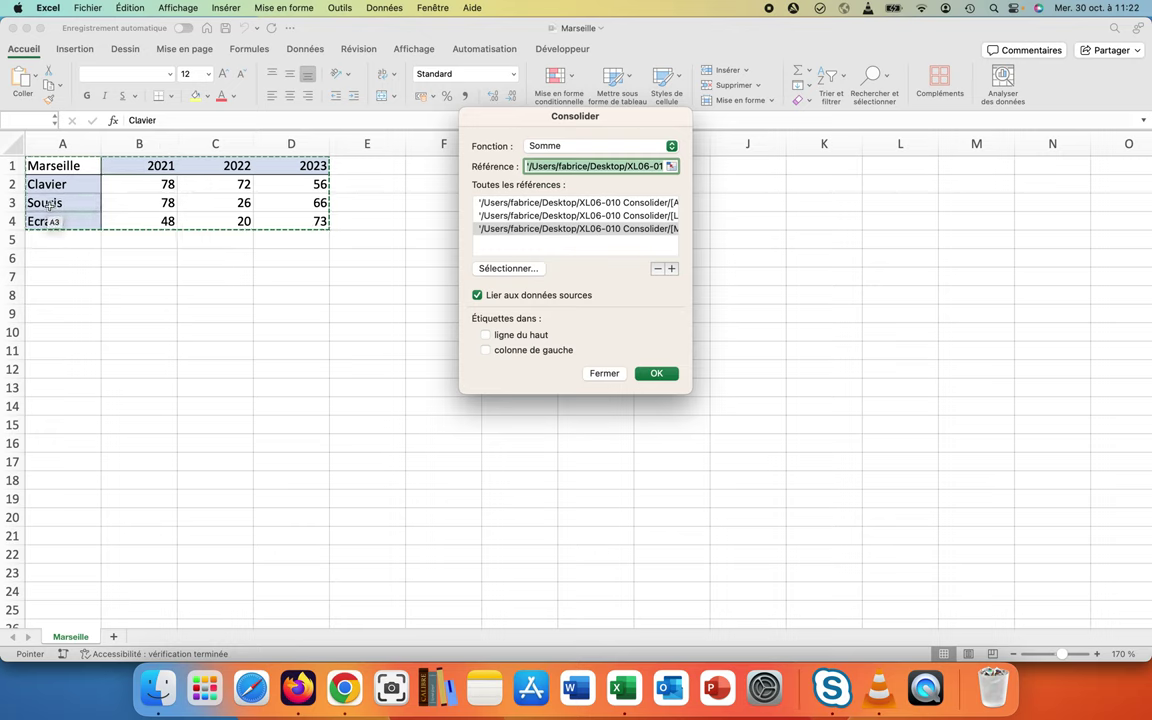
pyautogui.click(488, 336)
pyautogui.click(486, 350)
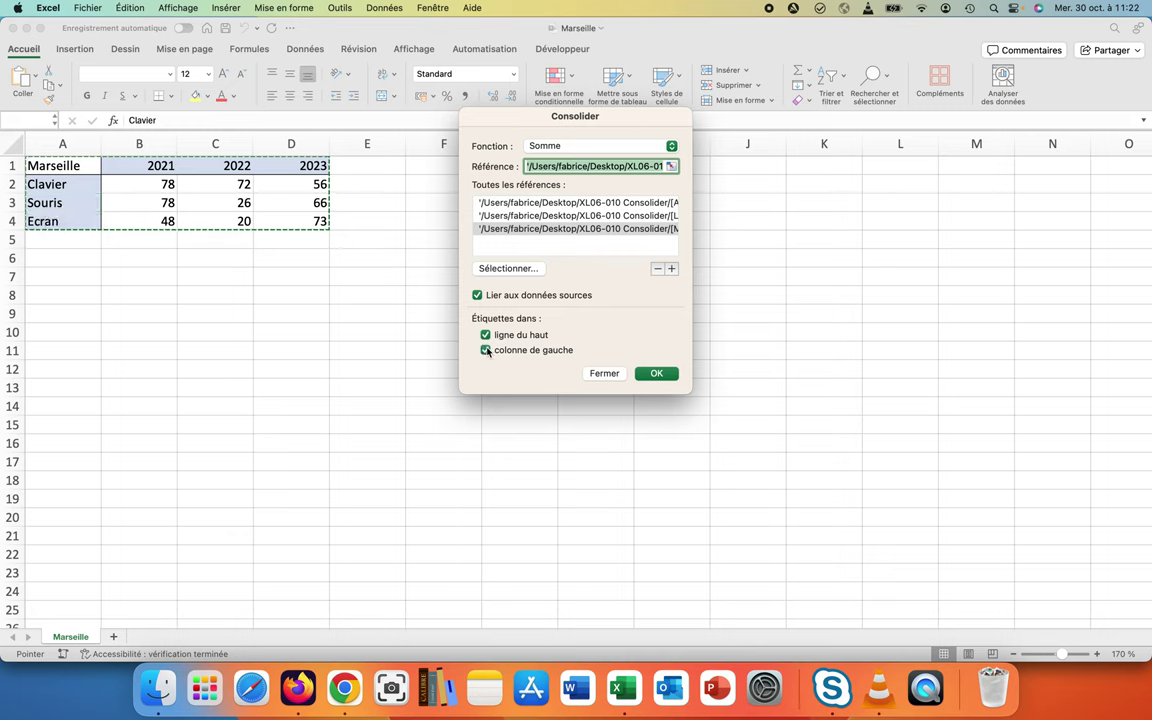
pyautogui.click(660, 381)
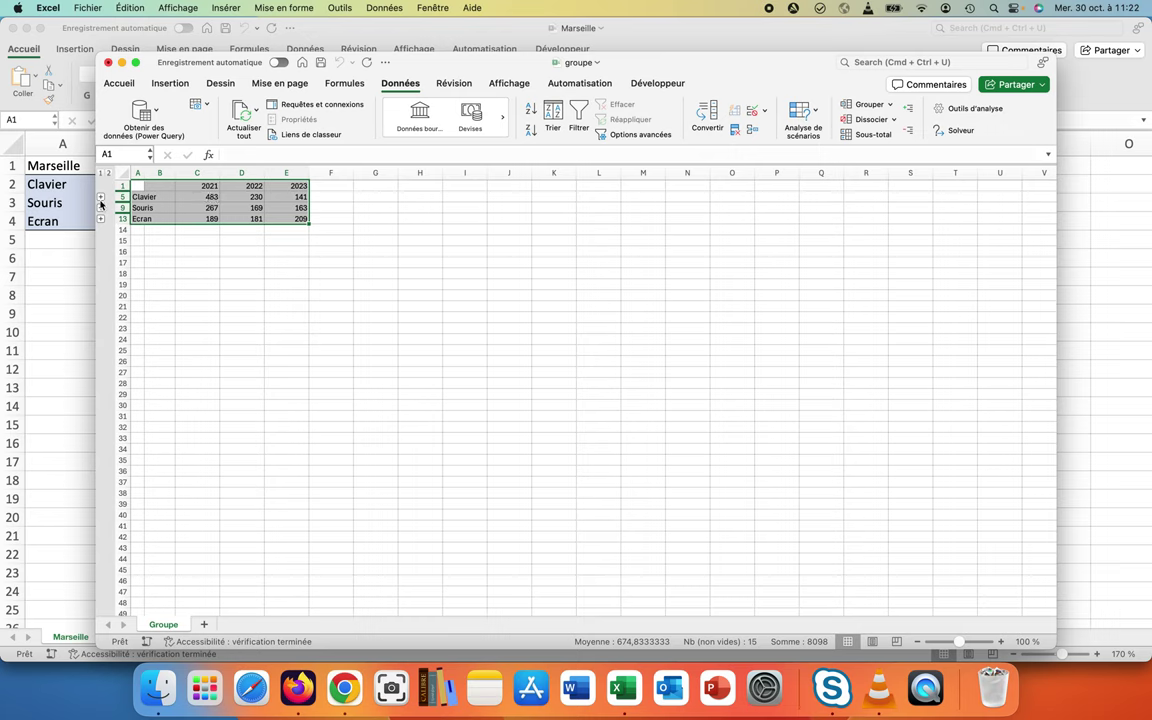
# Expand the Clavier, Souris and Ecran outline groups to show each city's rows
pyautogui.click(100, 198)
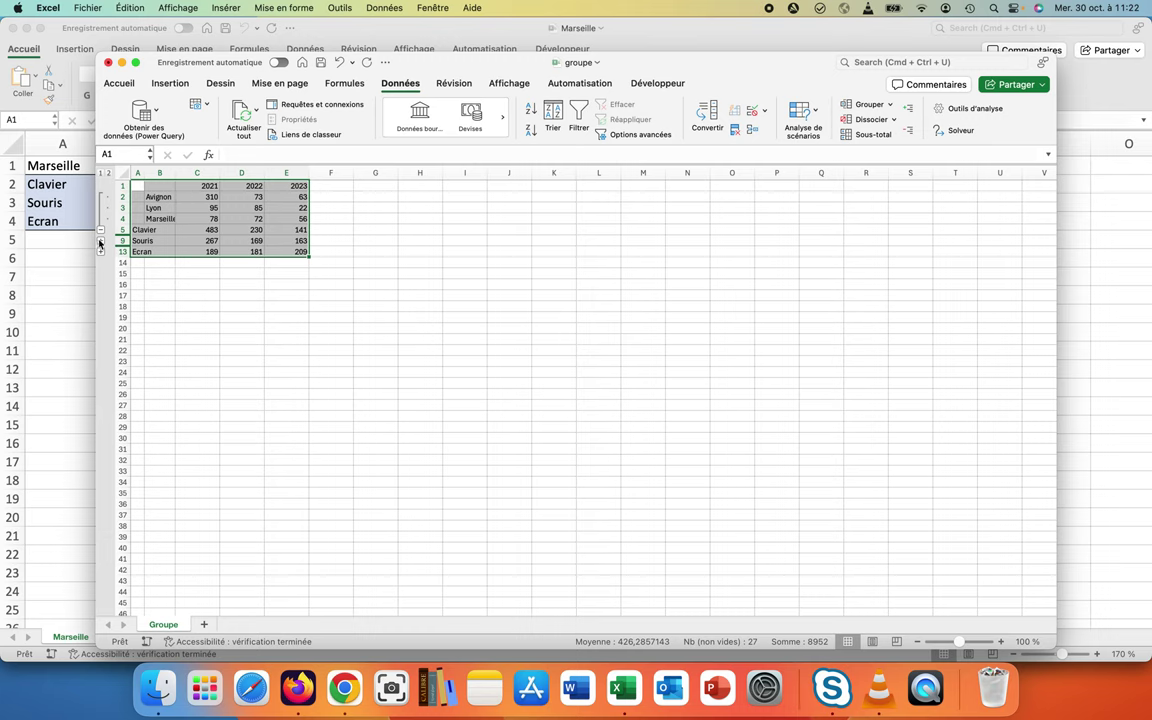
pyautogui.click(100, 241)
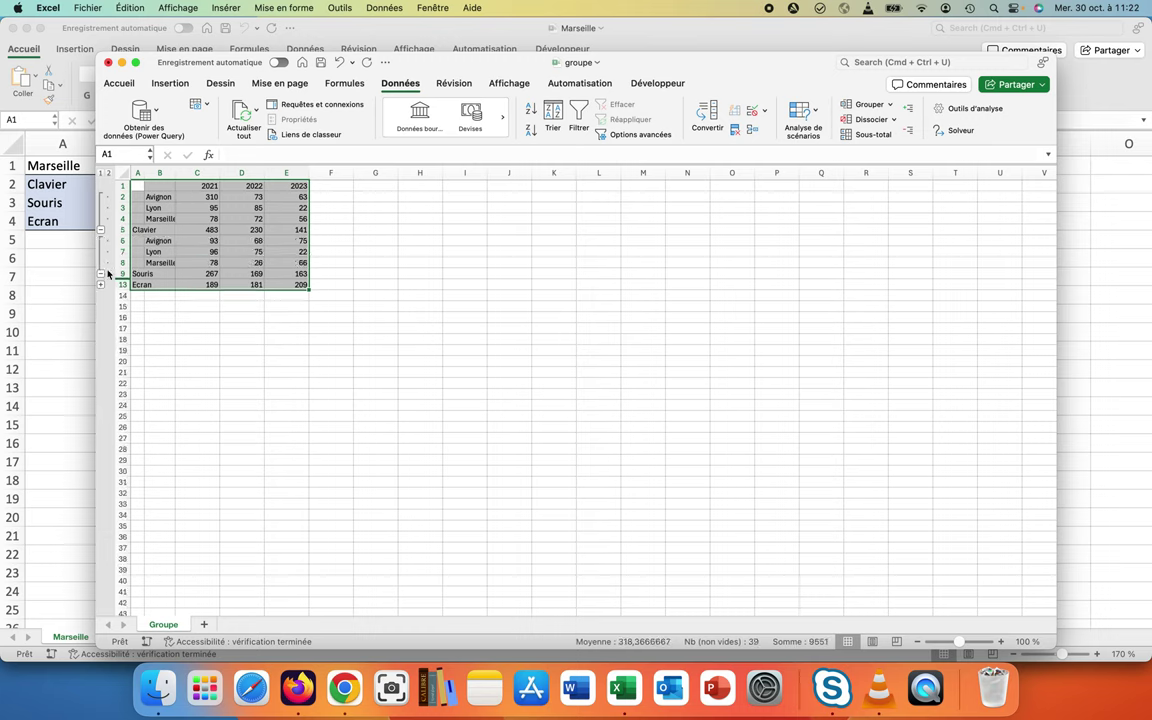
pyautogui.click(100, 284)
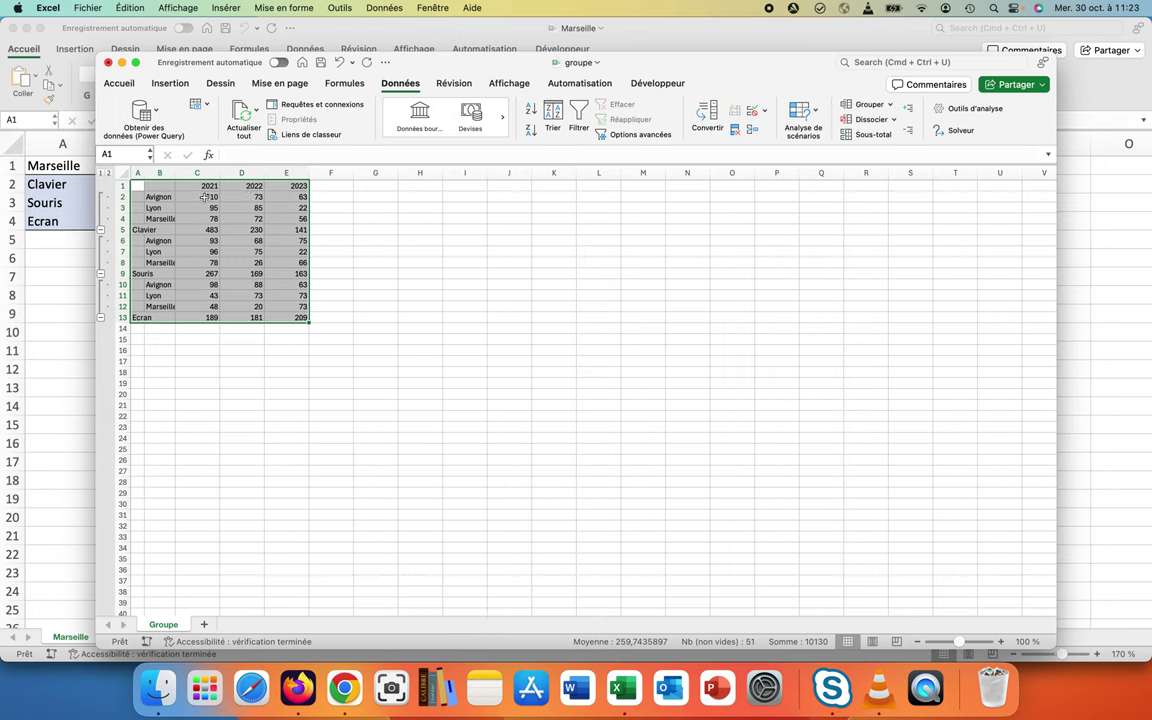
pyautogui.click(205, 197)
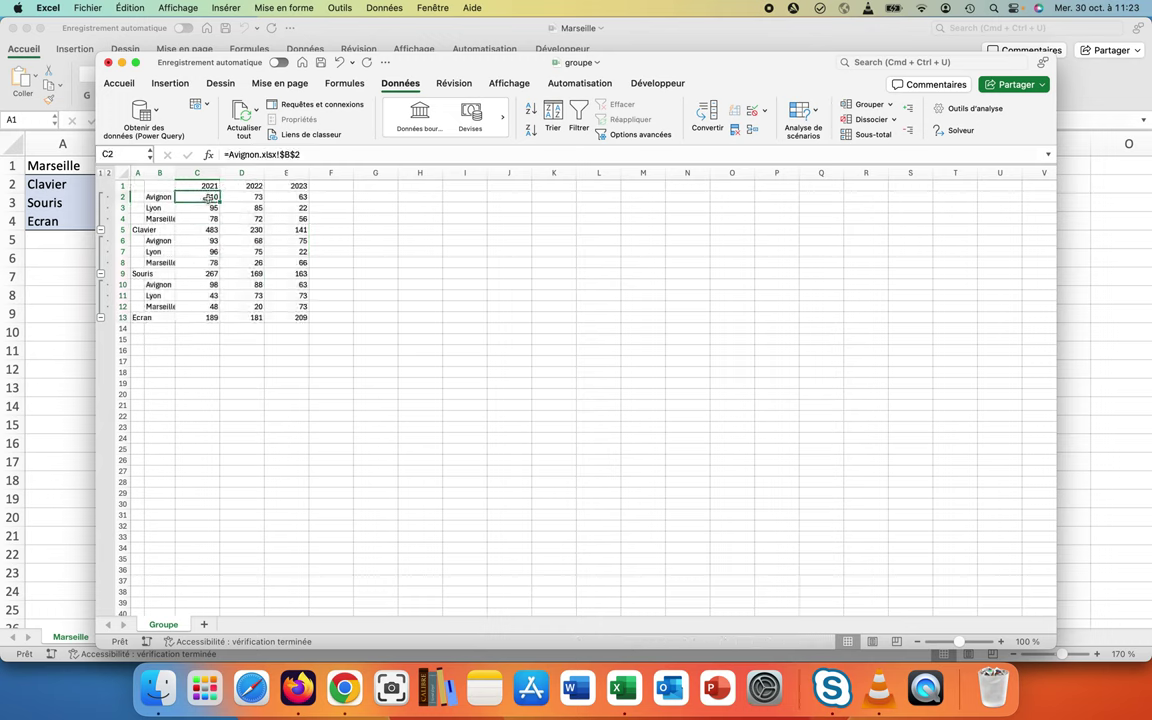
# Change C2 to 31, undo back to the linked 310, then close groupe.xlsx
pyautogui.write('31')
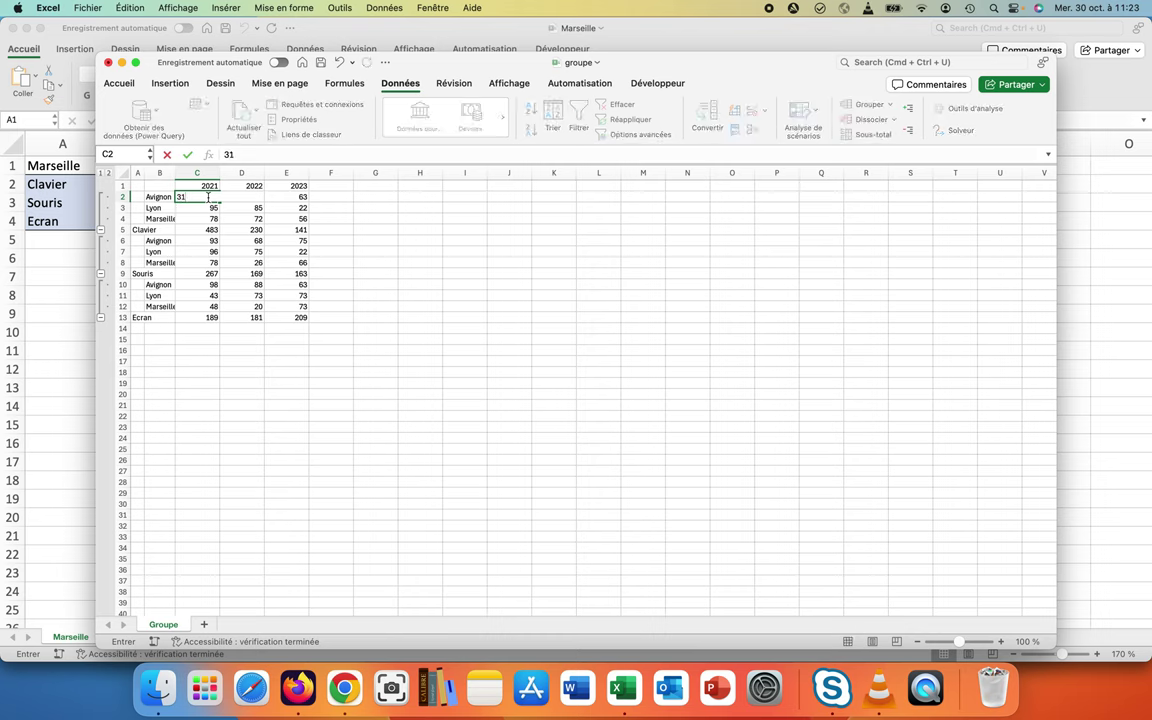
pyautogui.press('Return')
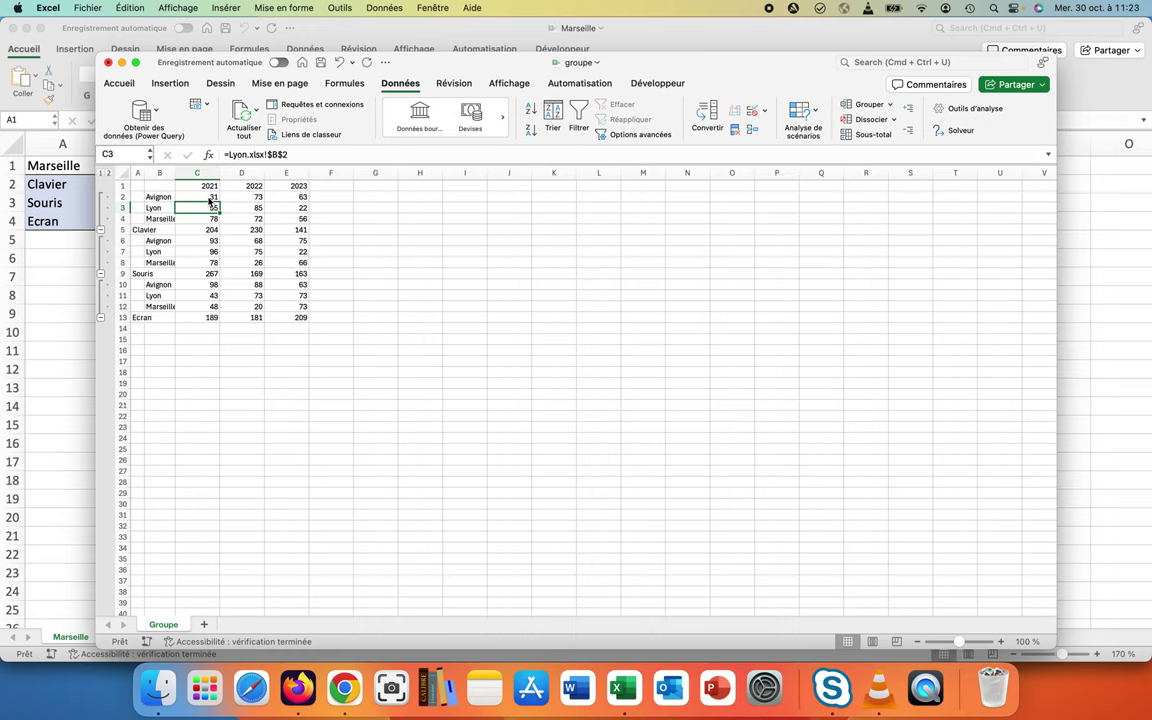
pyautogui.press('super+z')
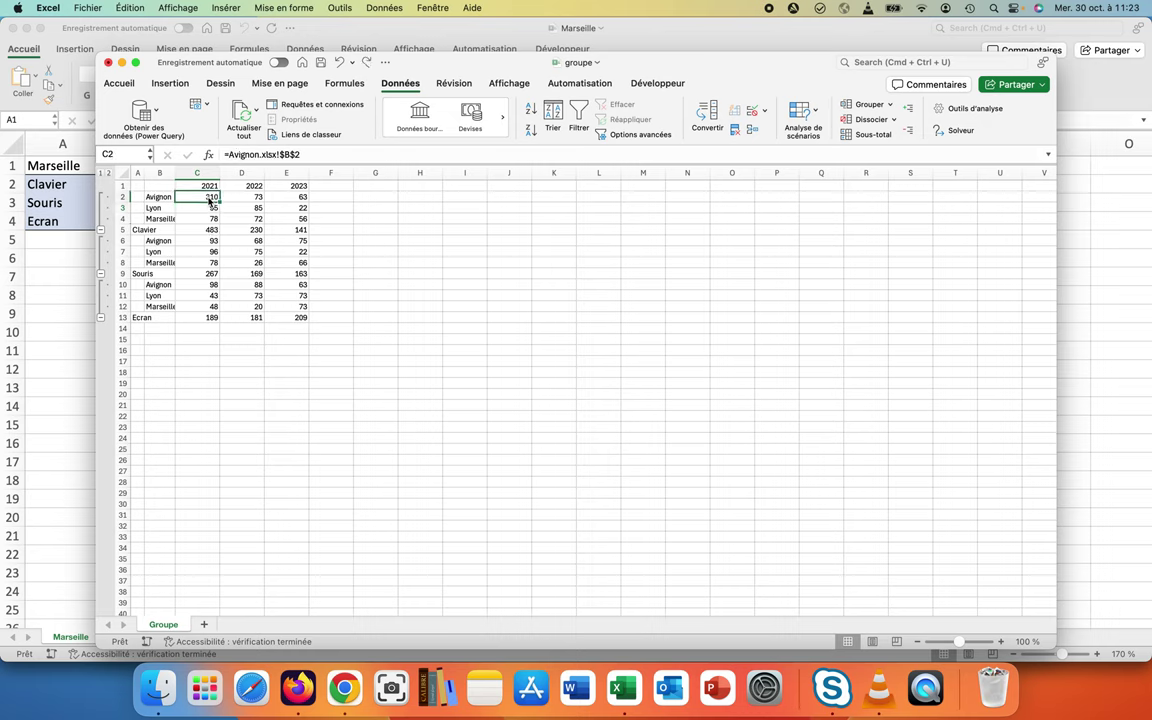
pyautogui.click(107, 63)
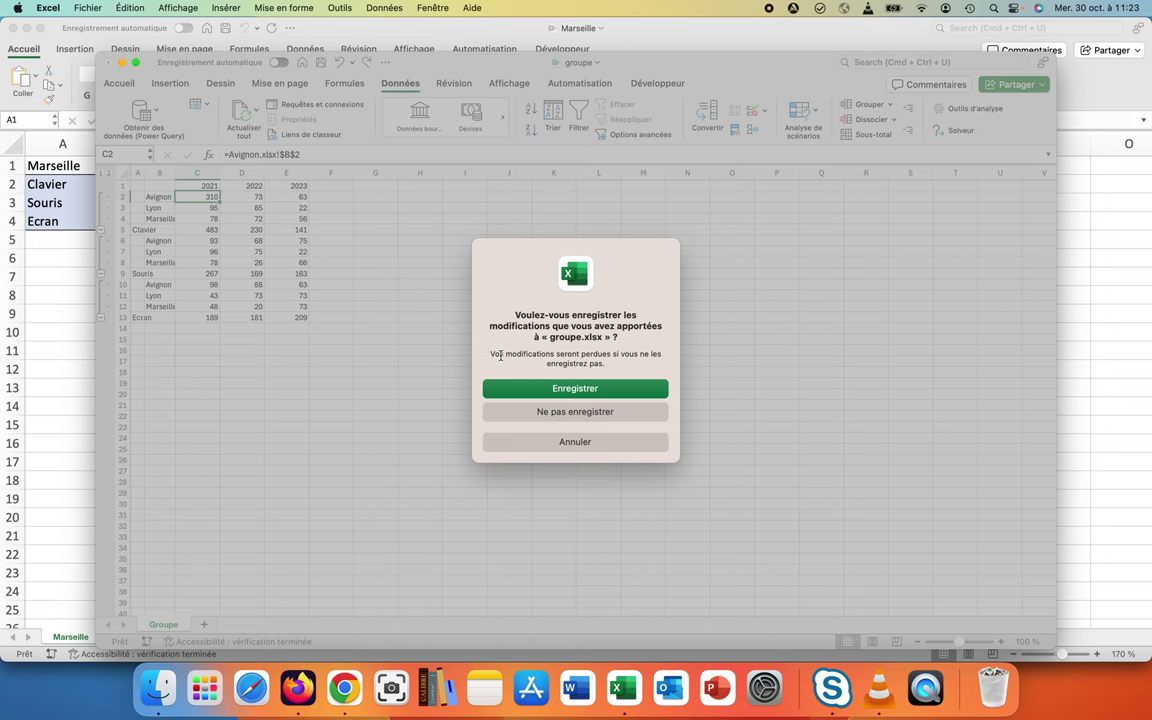
# Save groupe.xlsx, close the Marseille, Lyon and Avignon workbooks, then reopen groupe.xlsx from the desktop
pyautogui.click(537, 389)
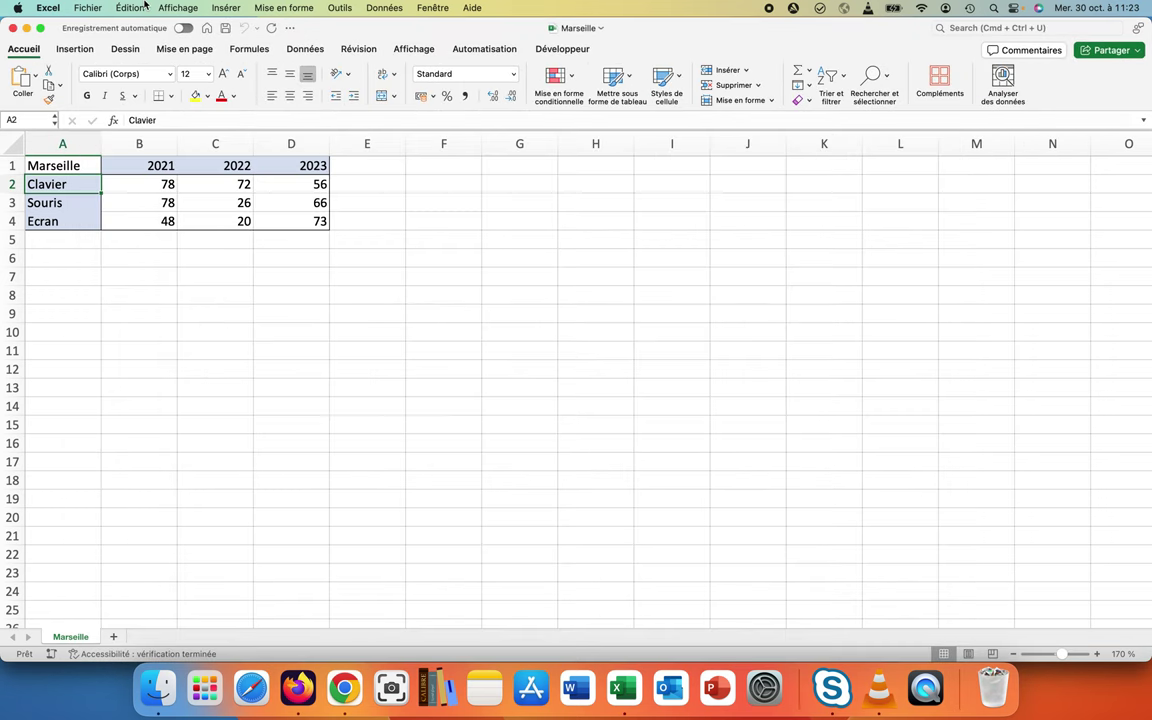
pyautogui.click(13, 29)
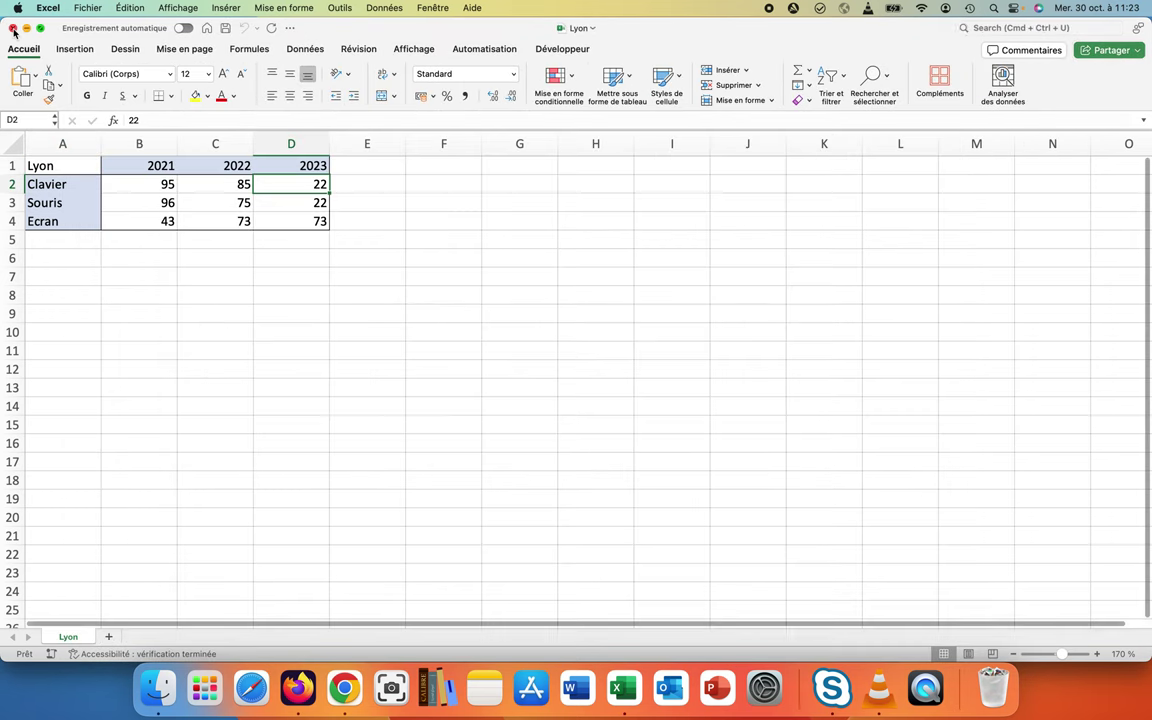
pyautogui.click(13, 29)
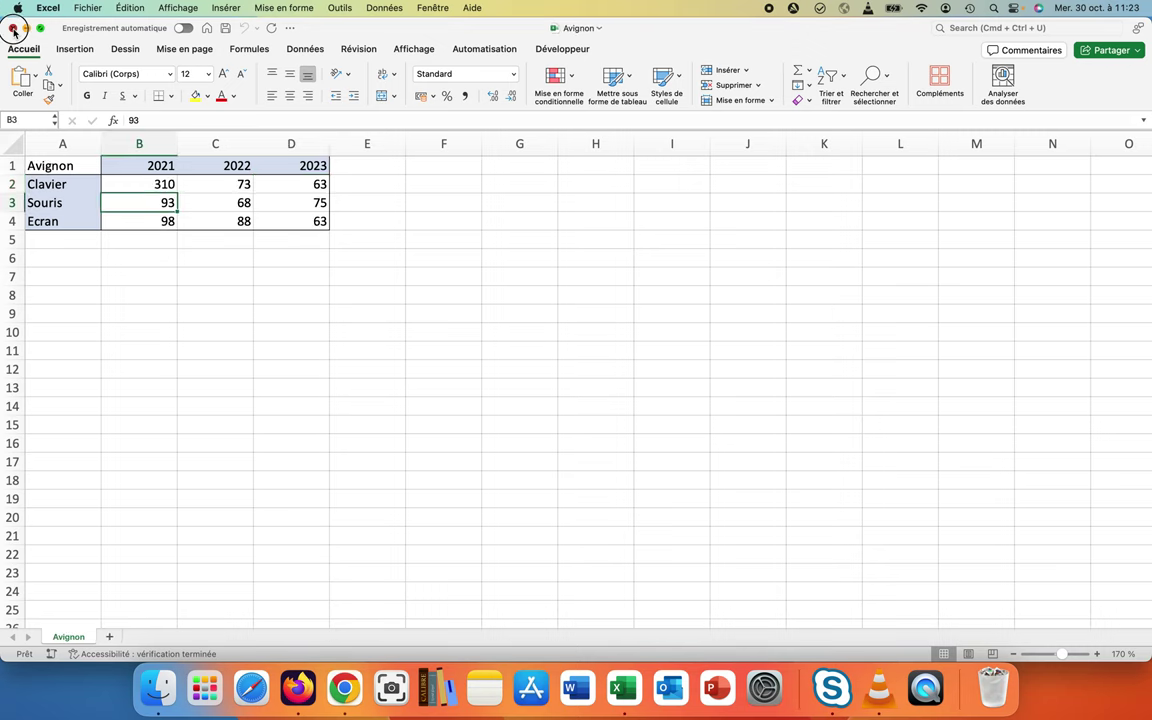
pyautogui.click(13, 29)
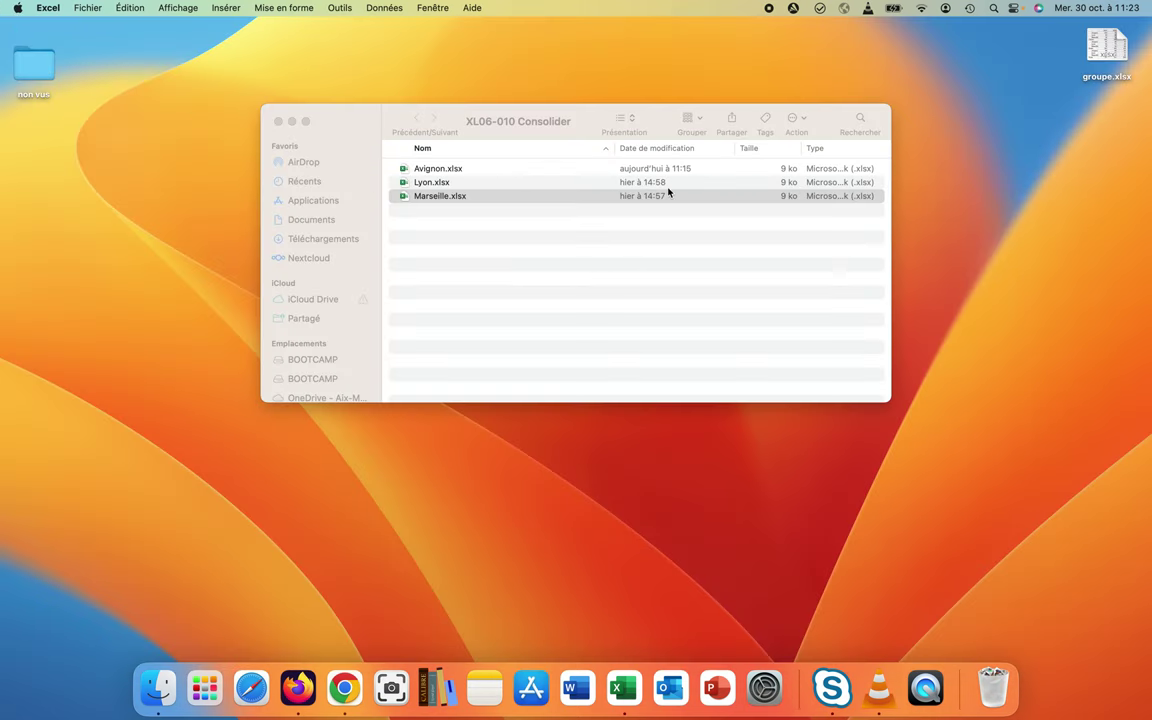
pyautogui.doubleClick(1104, 45)
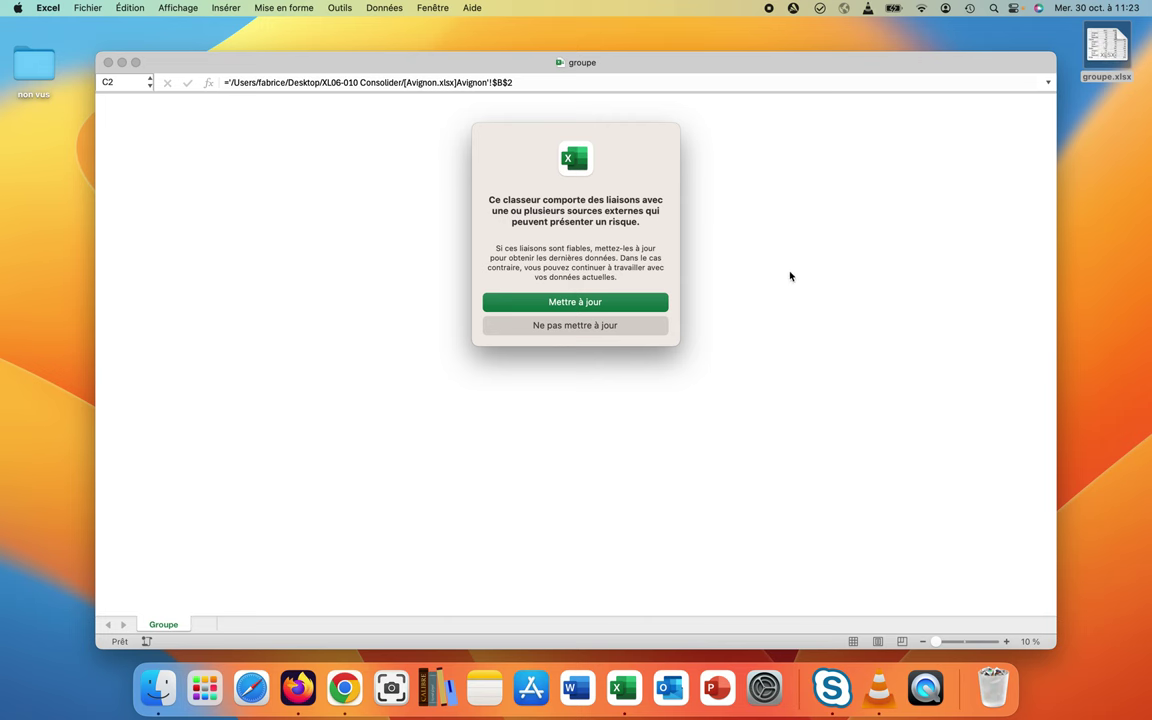
# Refresh groupe.xlsx's external links to the city files, then close it, saving changes
pyautogui.click(646, 311)
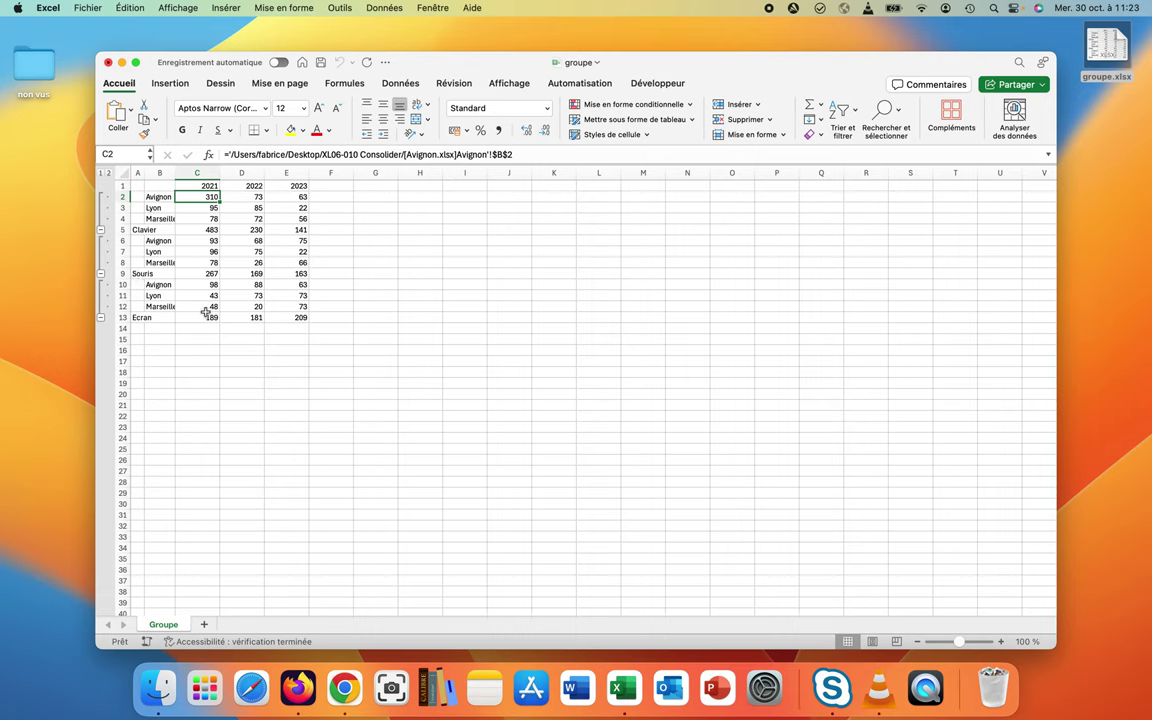
pyautogui.click(108, 63)
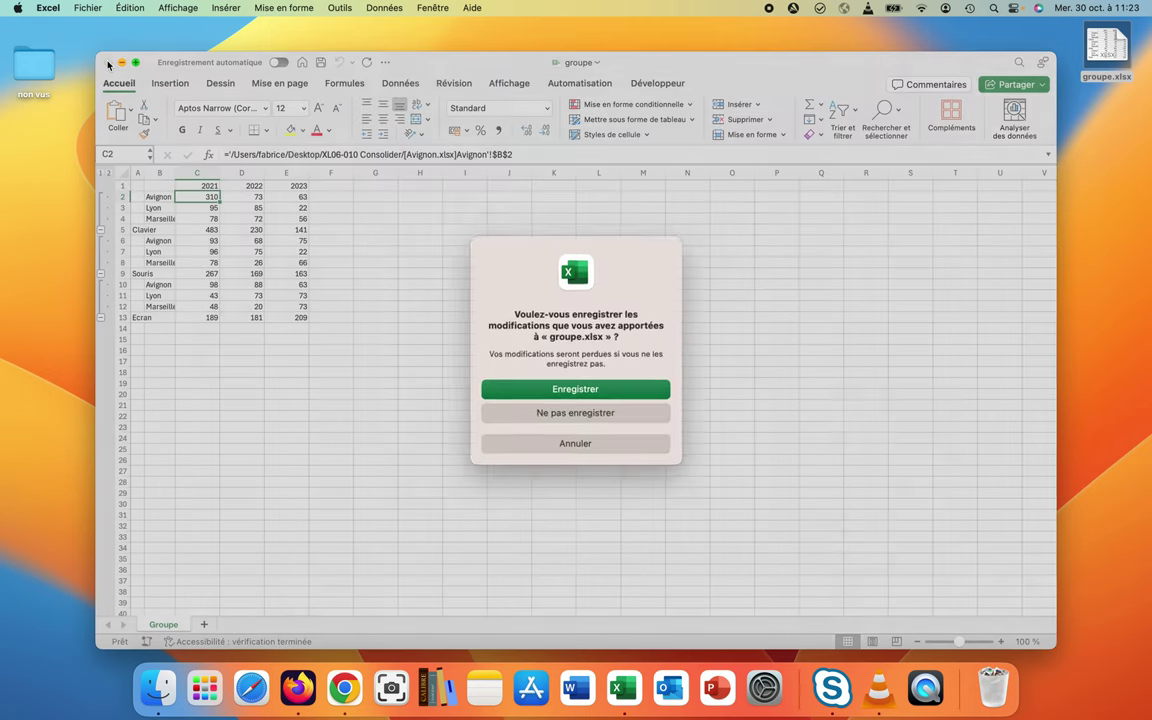
pyautogui.click(526, 388)
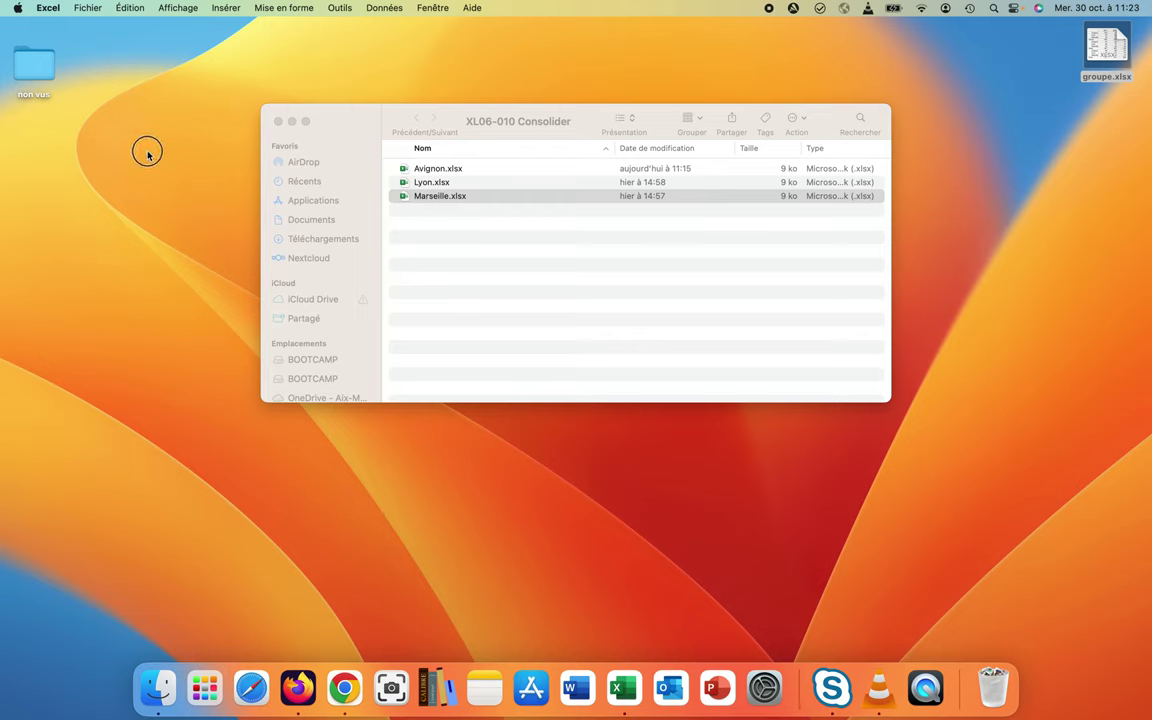
# Copy Marseille.xlsx from the Consolider folder onto the desktop and open that copy
pyautogui.moveTo(417, 197); pyautogui.dragTo(124, 249)
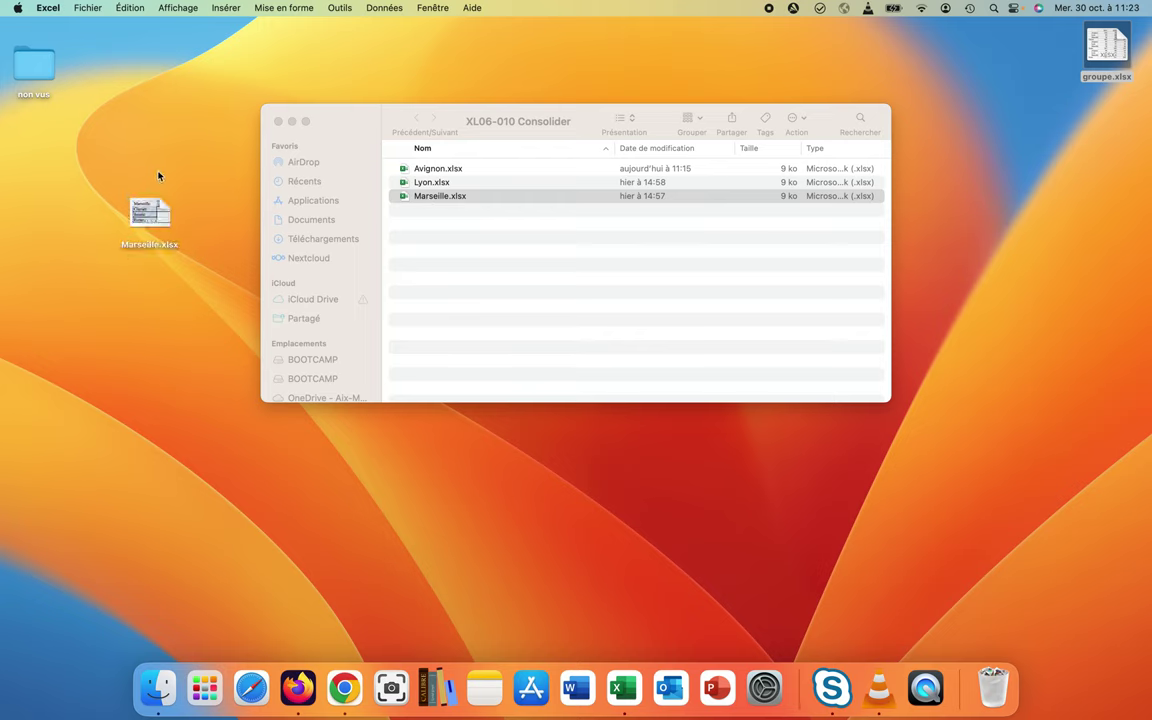
pyautogui.click(139, 209)
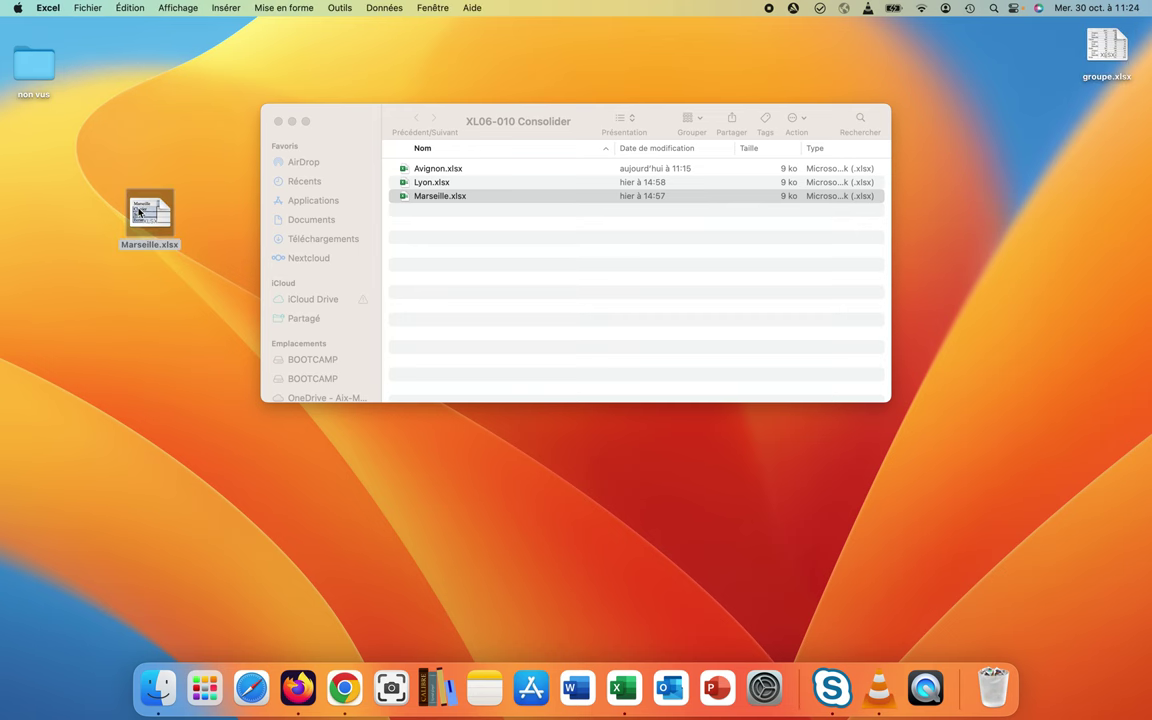
pyautogui.doubleClick(139, 209)
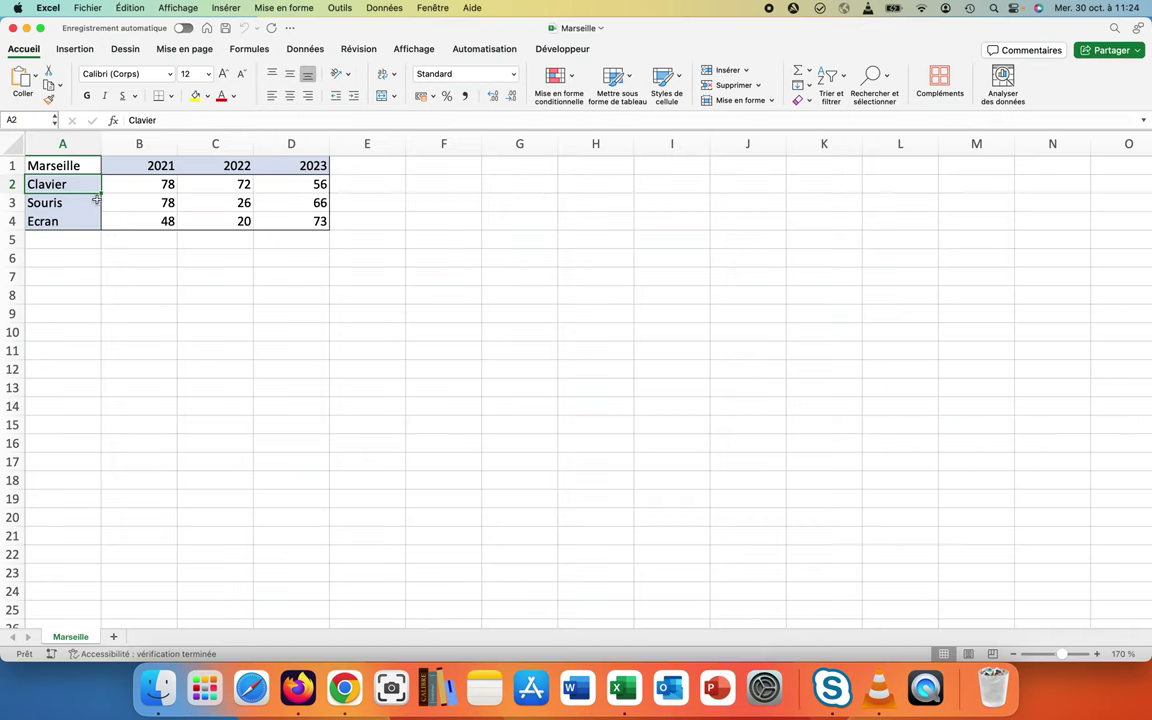
# Change Marseille's 2021 Souris figure in B3 from 78 to 780, then save and close
pyautogui.click(131, 205)
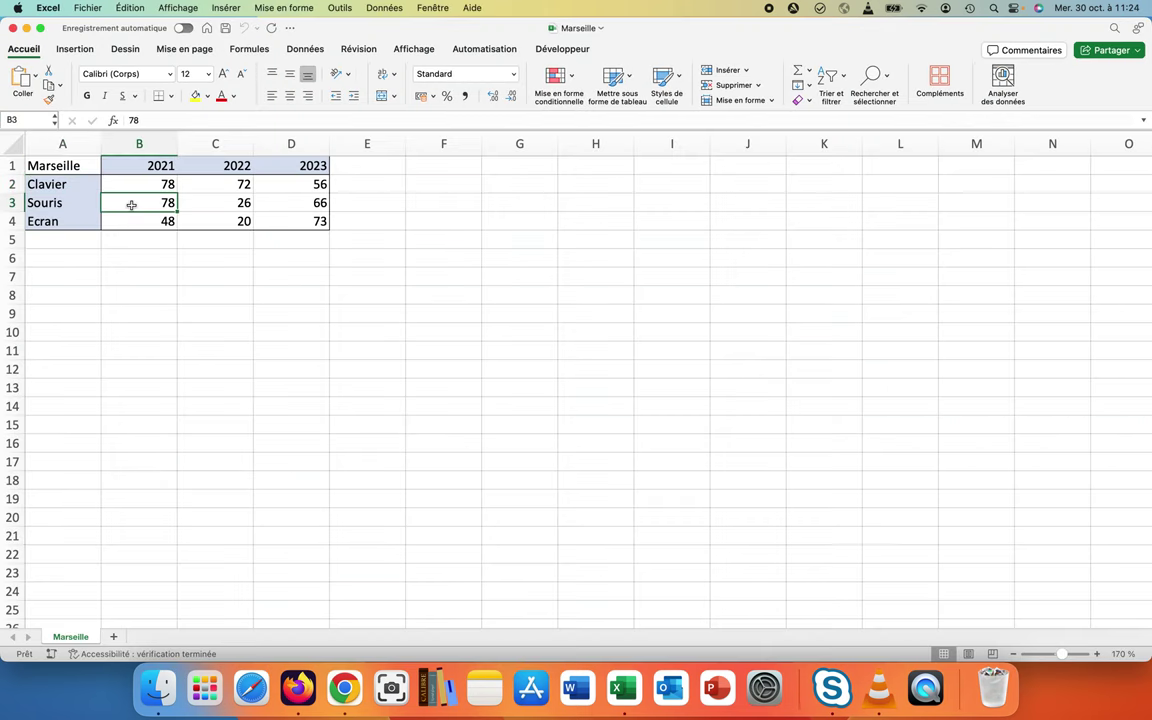
pyautogui.write('780')
pyautogui.press('Return')
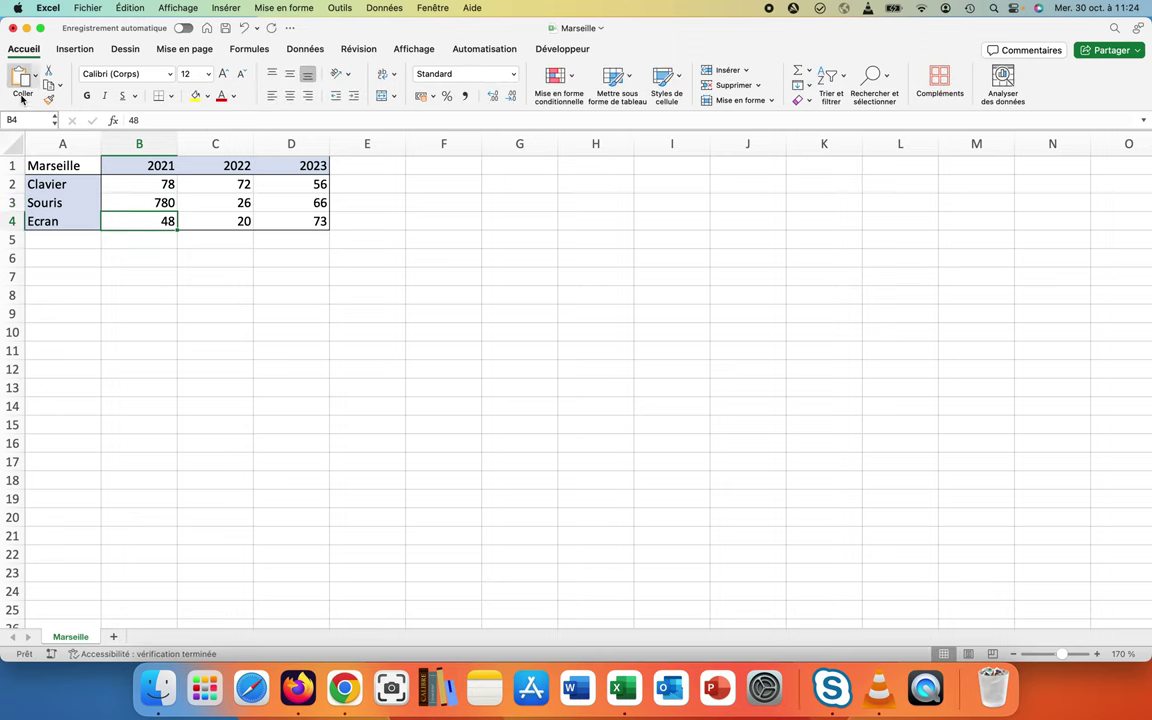
pyautogui.click(12, 28)
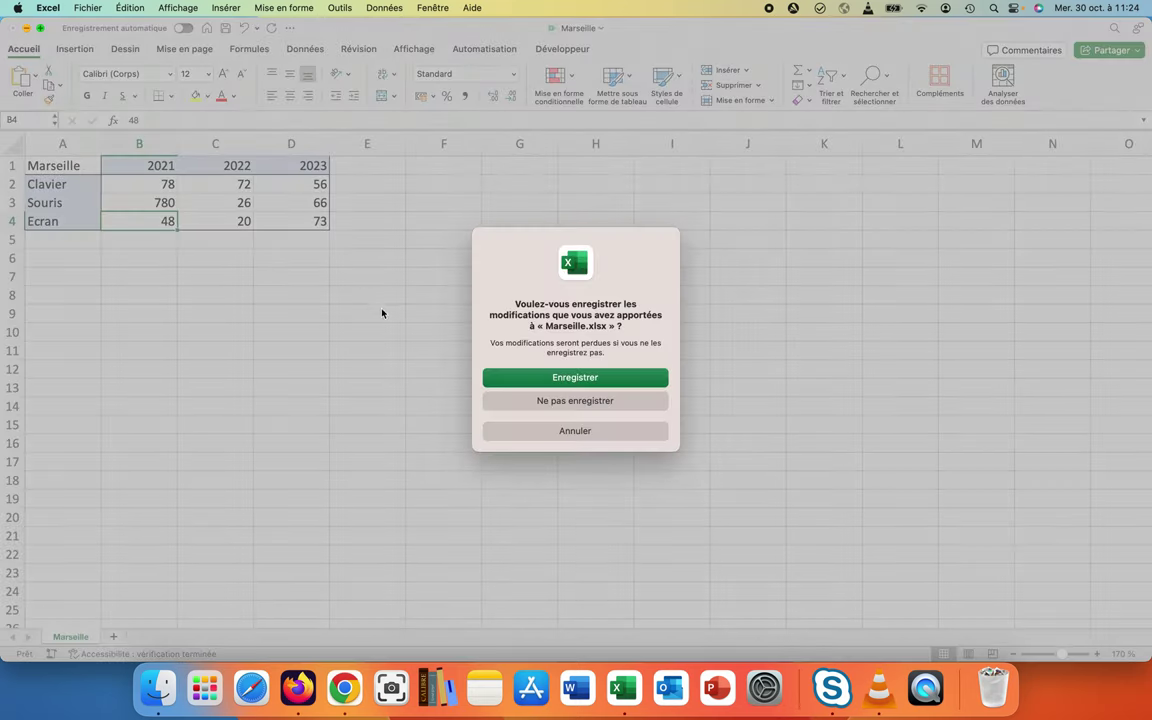
pyautogui.click(501, 378)
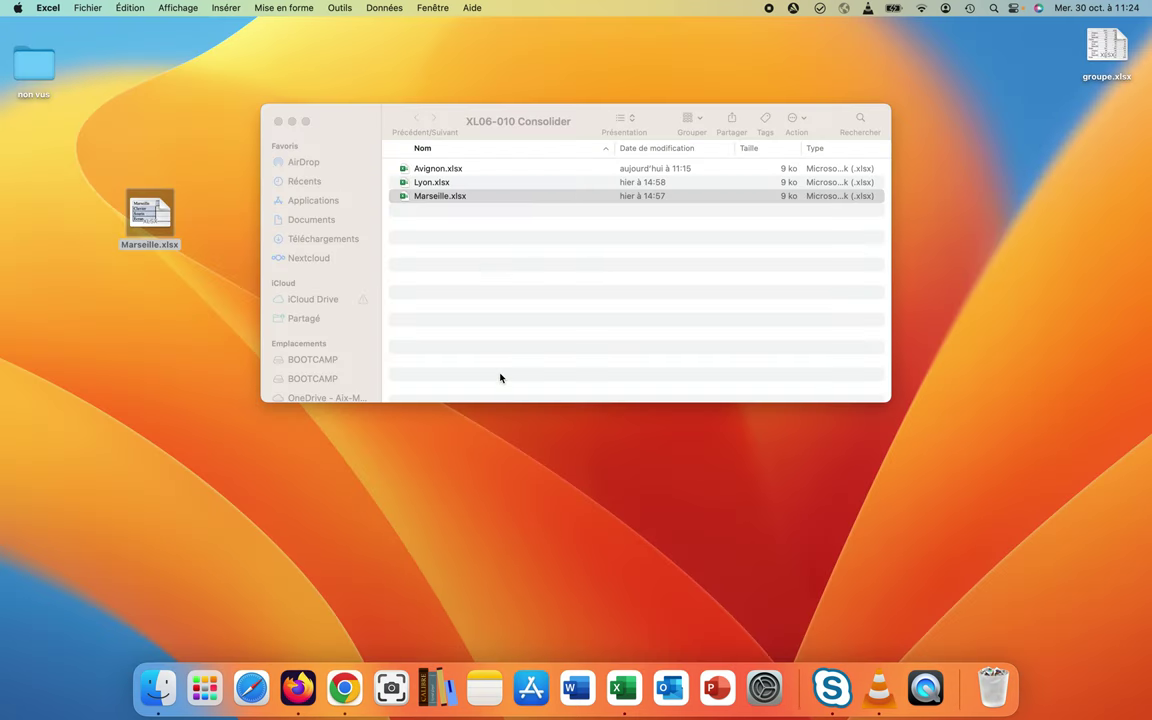
# Replace the folder's Marseille.xlsx with the edited copy using the admin password, then reopen groupe.xlsx
pyautogui.moveTo(160, 232); pyautogui.dragTo(487, 256)
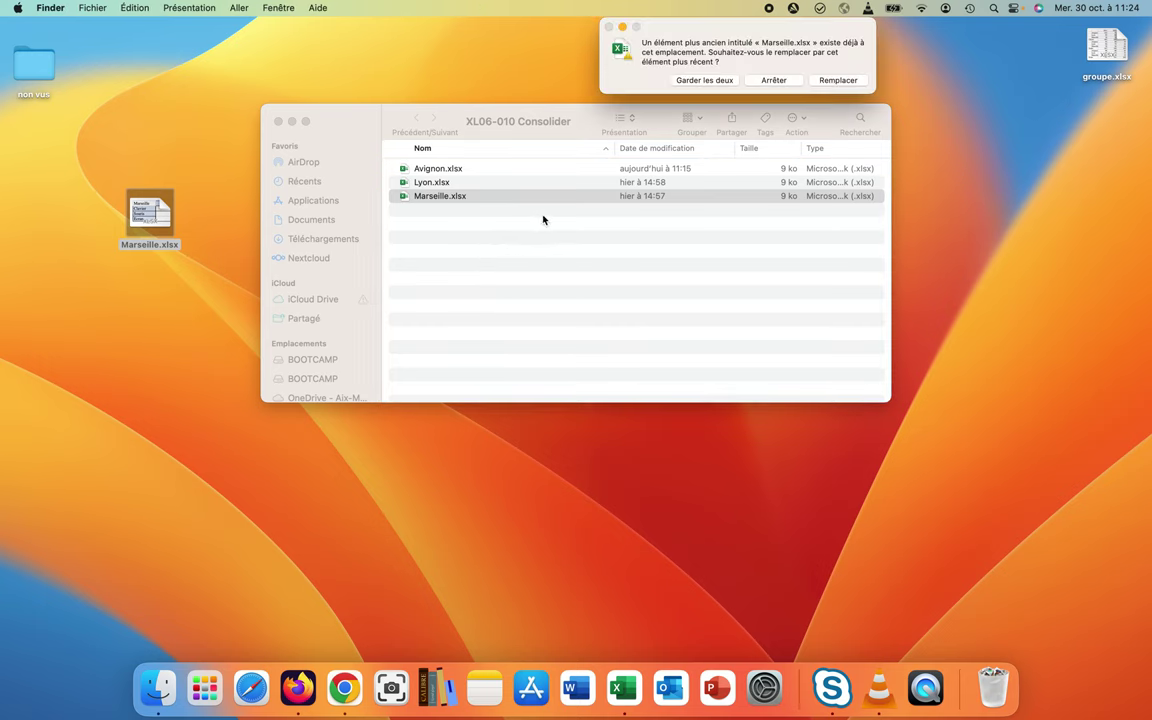
pyautogui.click(846, 81)
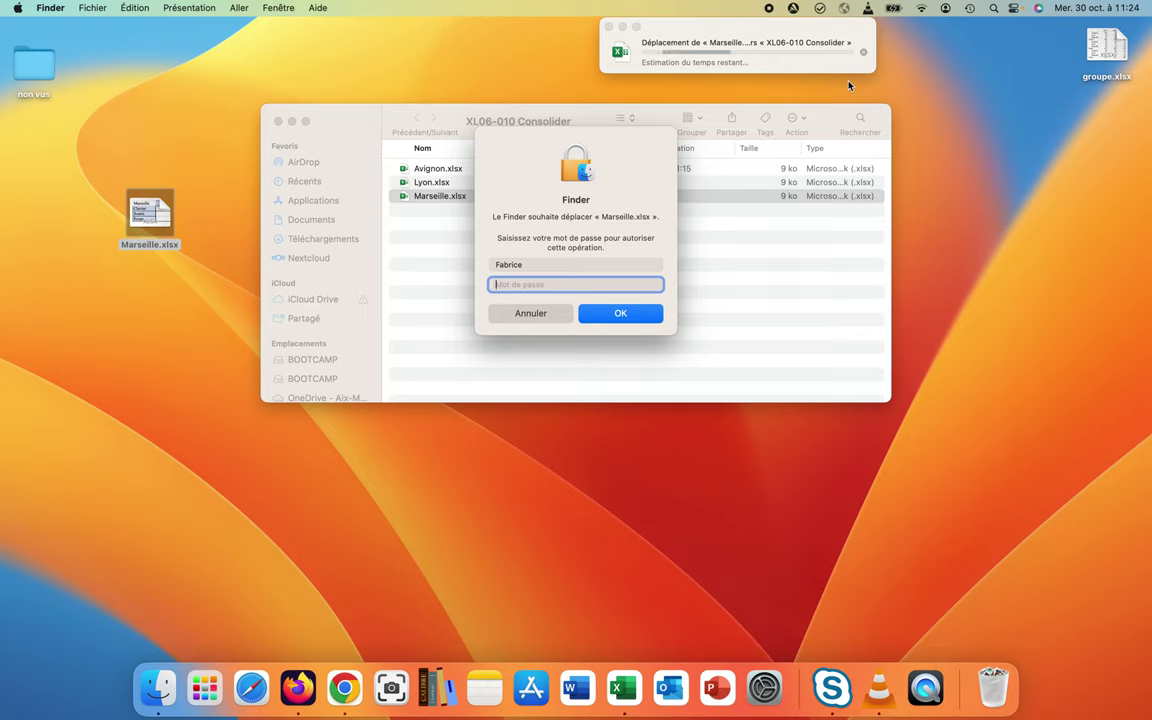
pyautogui.write('•••••••')
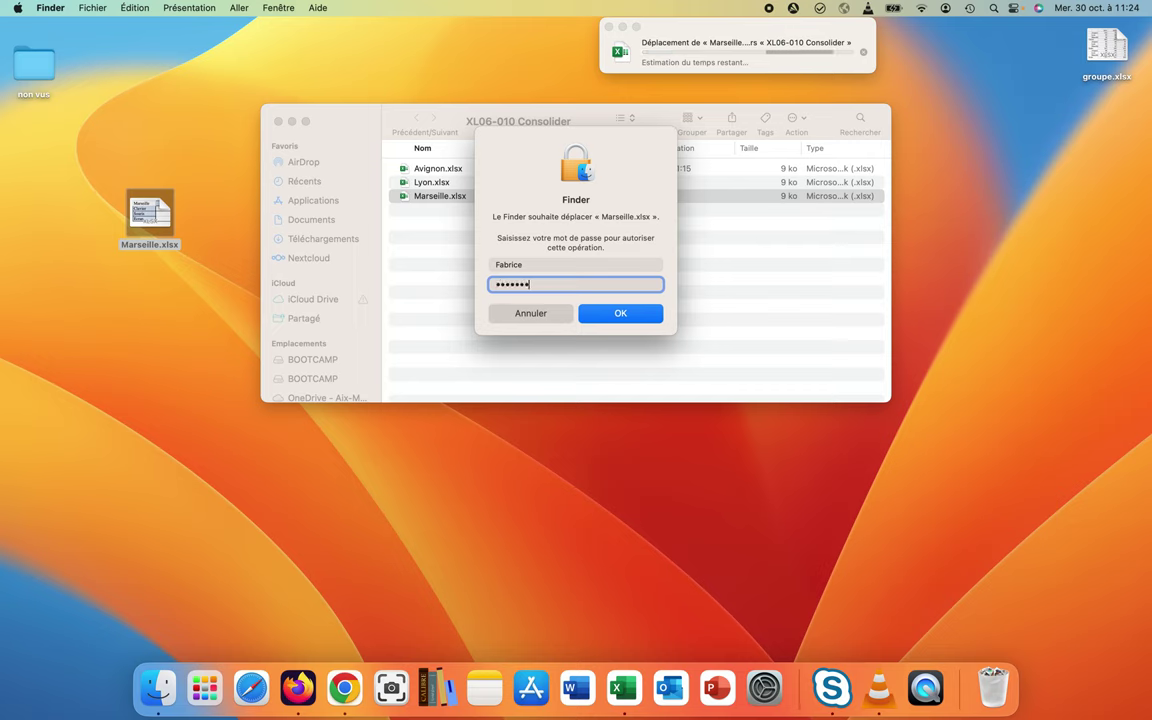
pyautogui.write('••••')
pyautogui.press('Return')
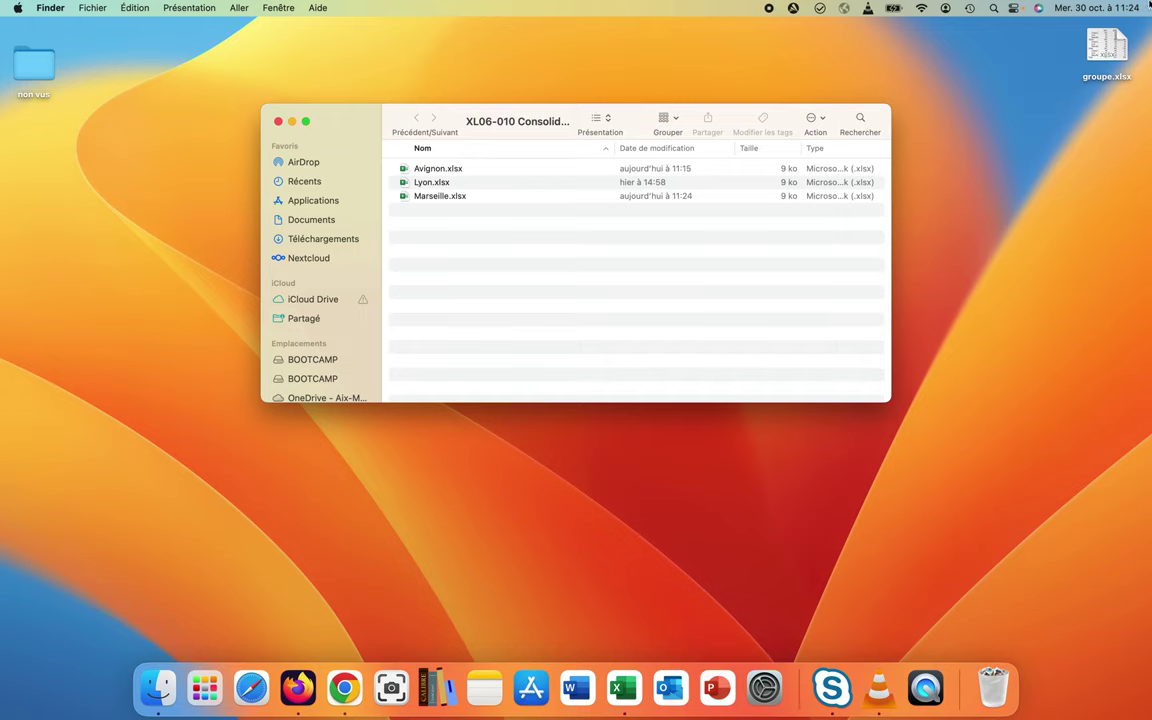
pyautogui.doubleClick(1098, 55)
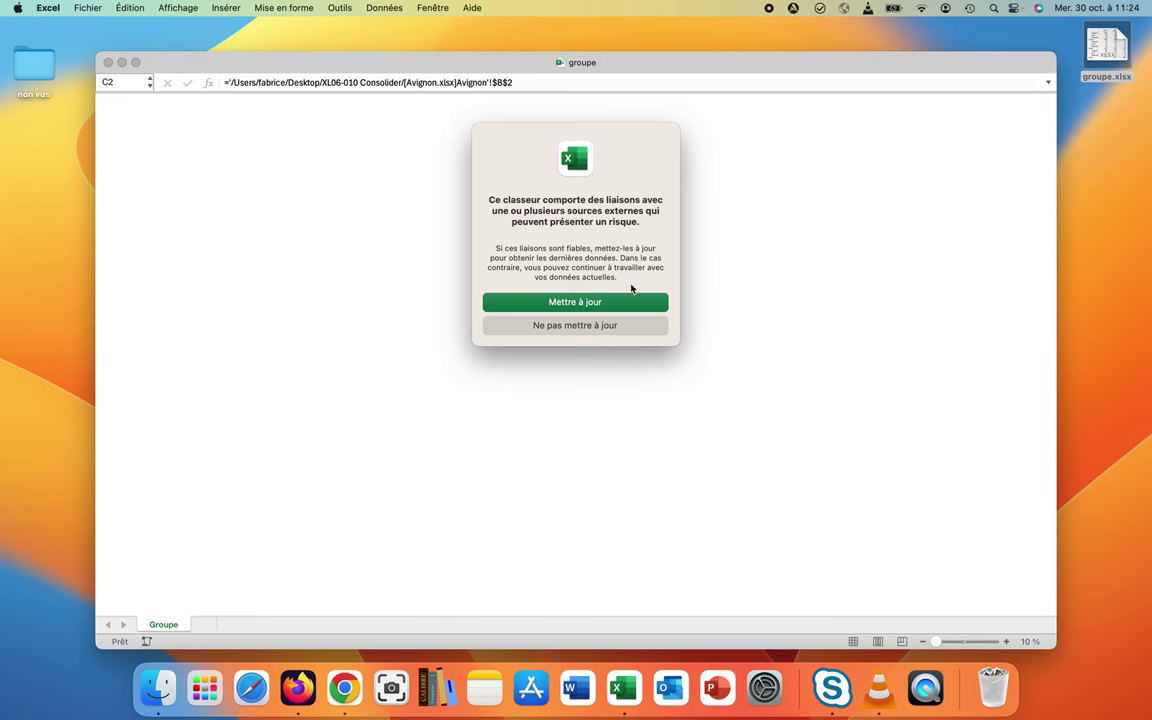
# Update groupe.xlsx's links so Marseille's Souris 2021 reads 780 and the total 969
pyautogui.click(617, 305)
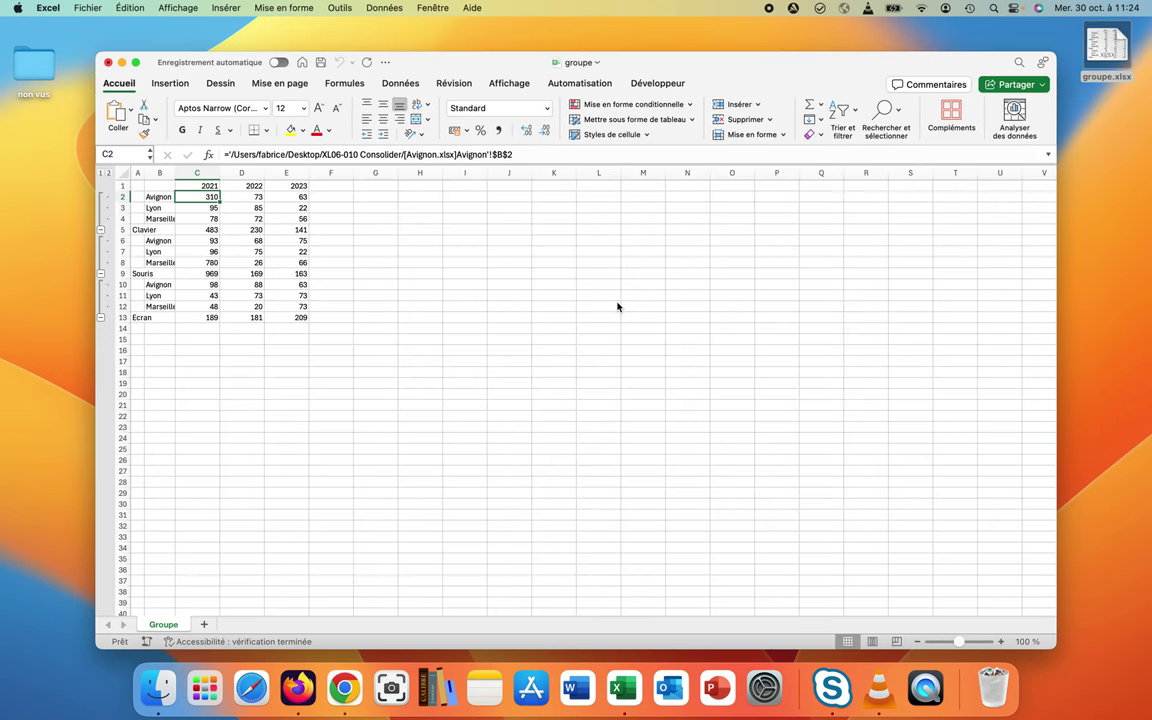